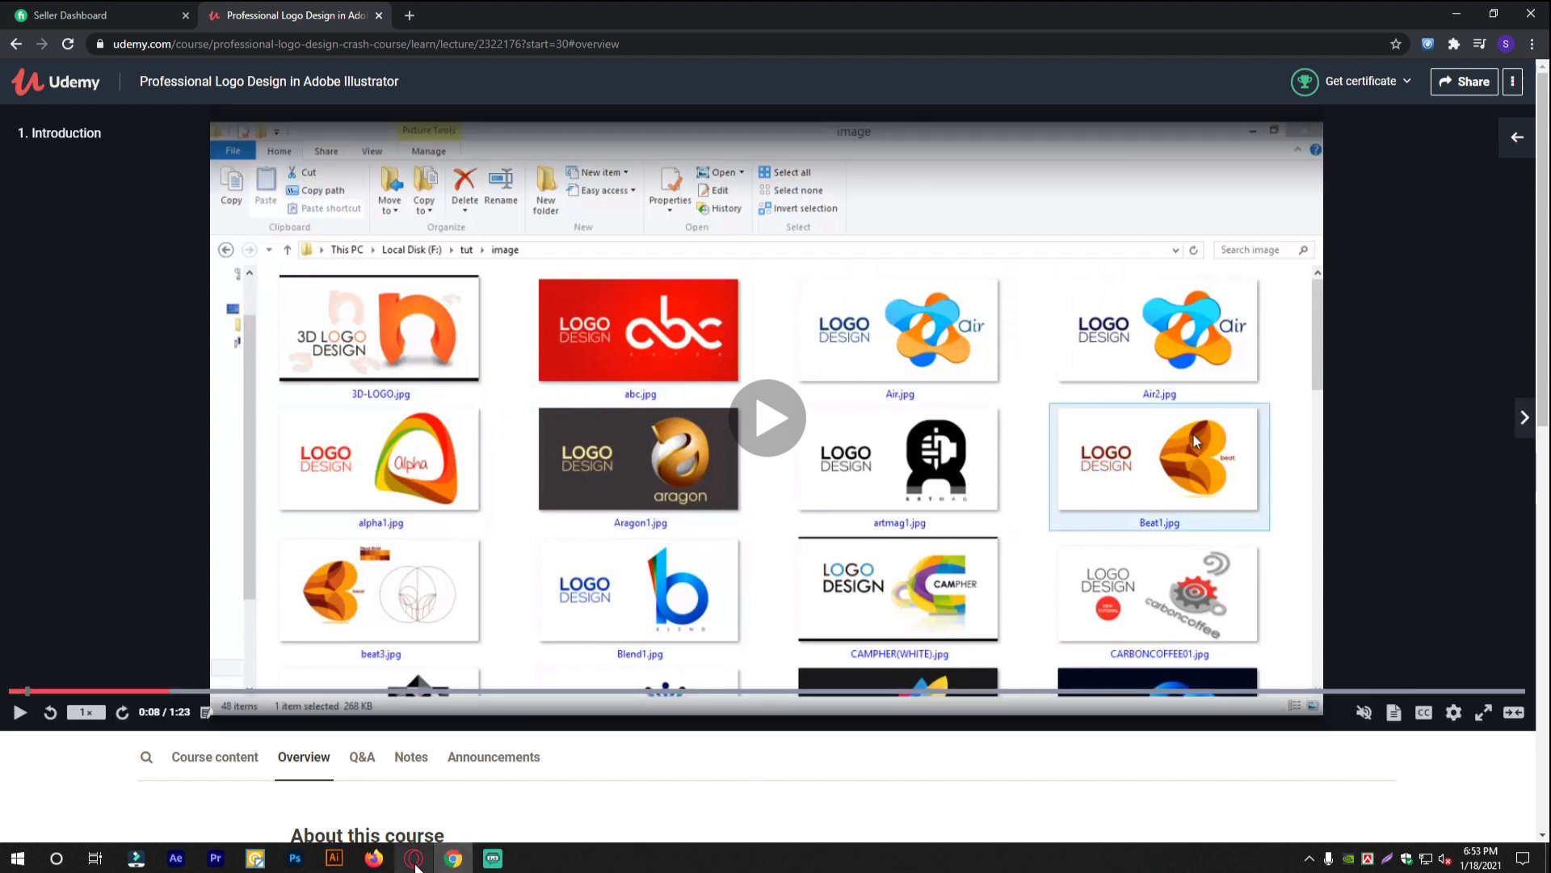
# Review the Udemy course page for Professional Logo Design in Adobe Illustrator and its completion certificate in Google Drive.
pyautogui.click(414, 858)
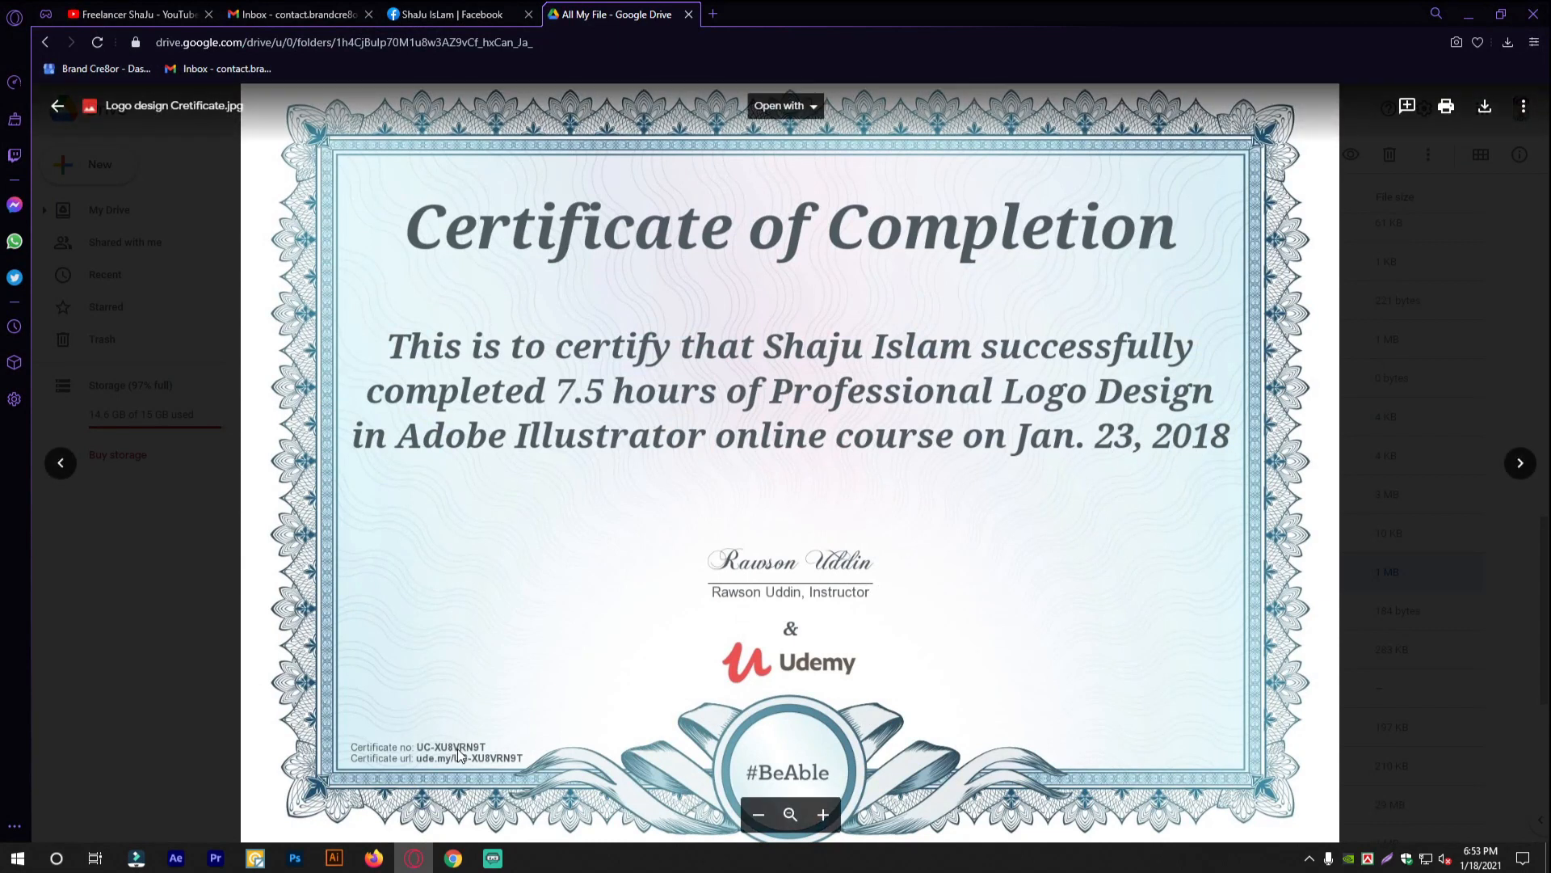
pyautogui.click(453, 858)
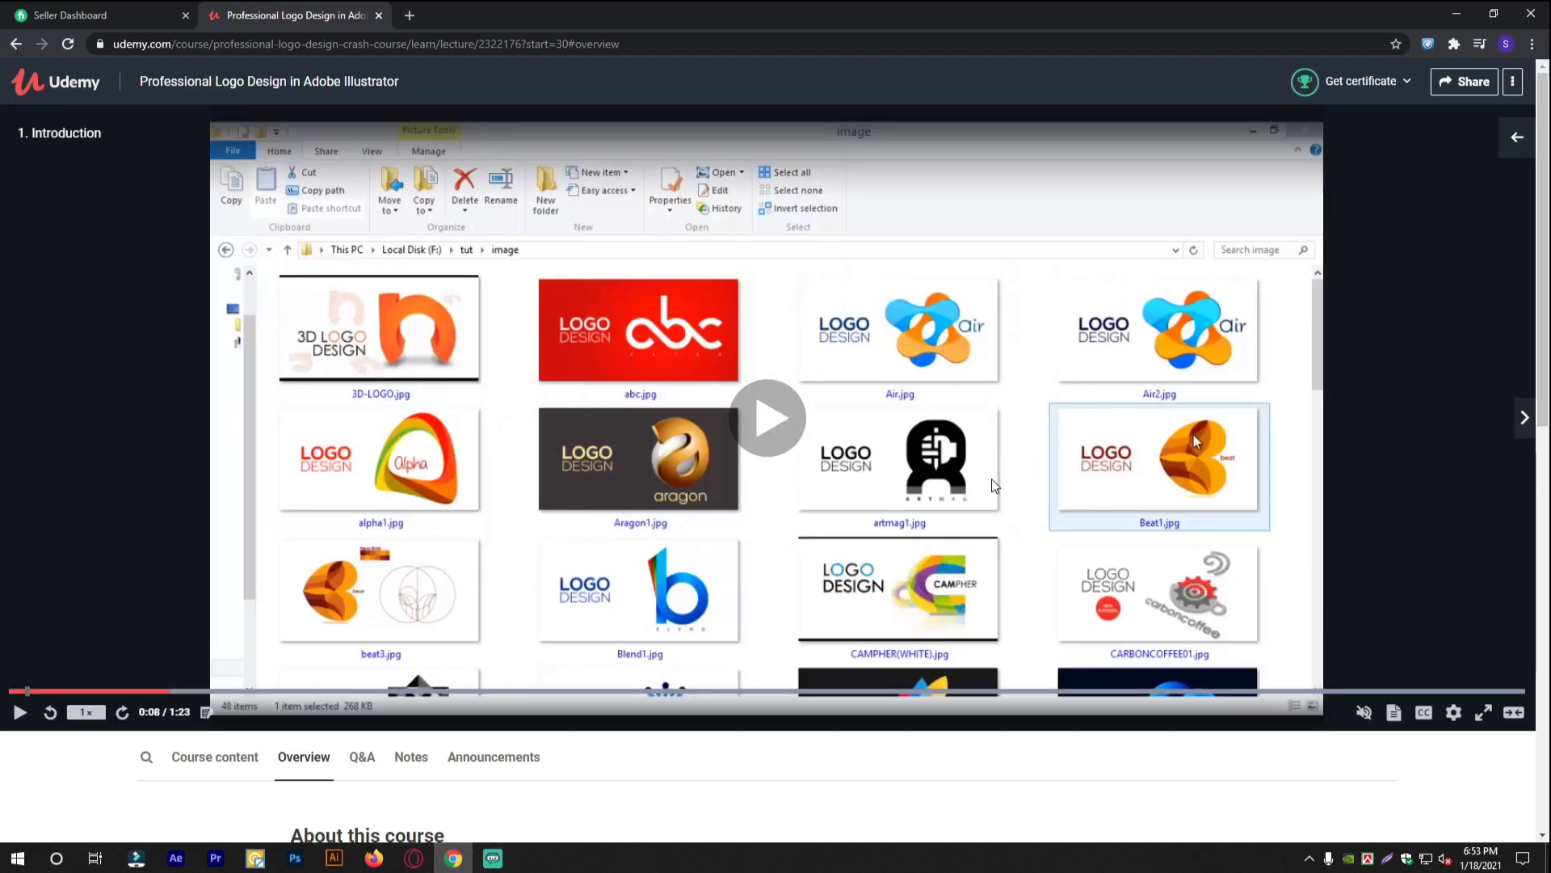
pyautogui.scroll(-5, 924, 530)
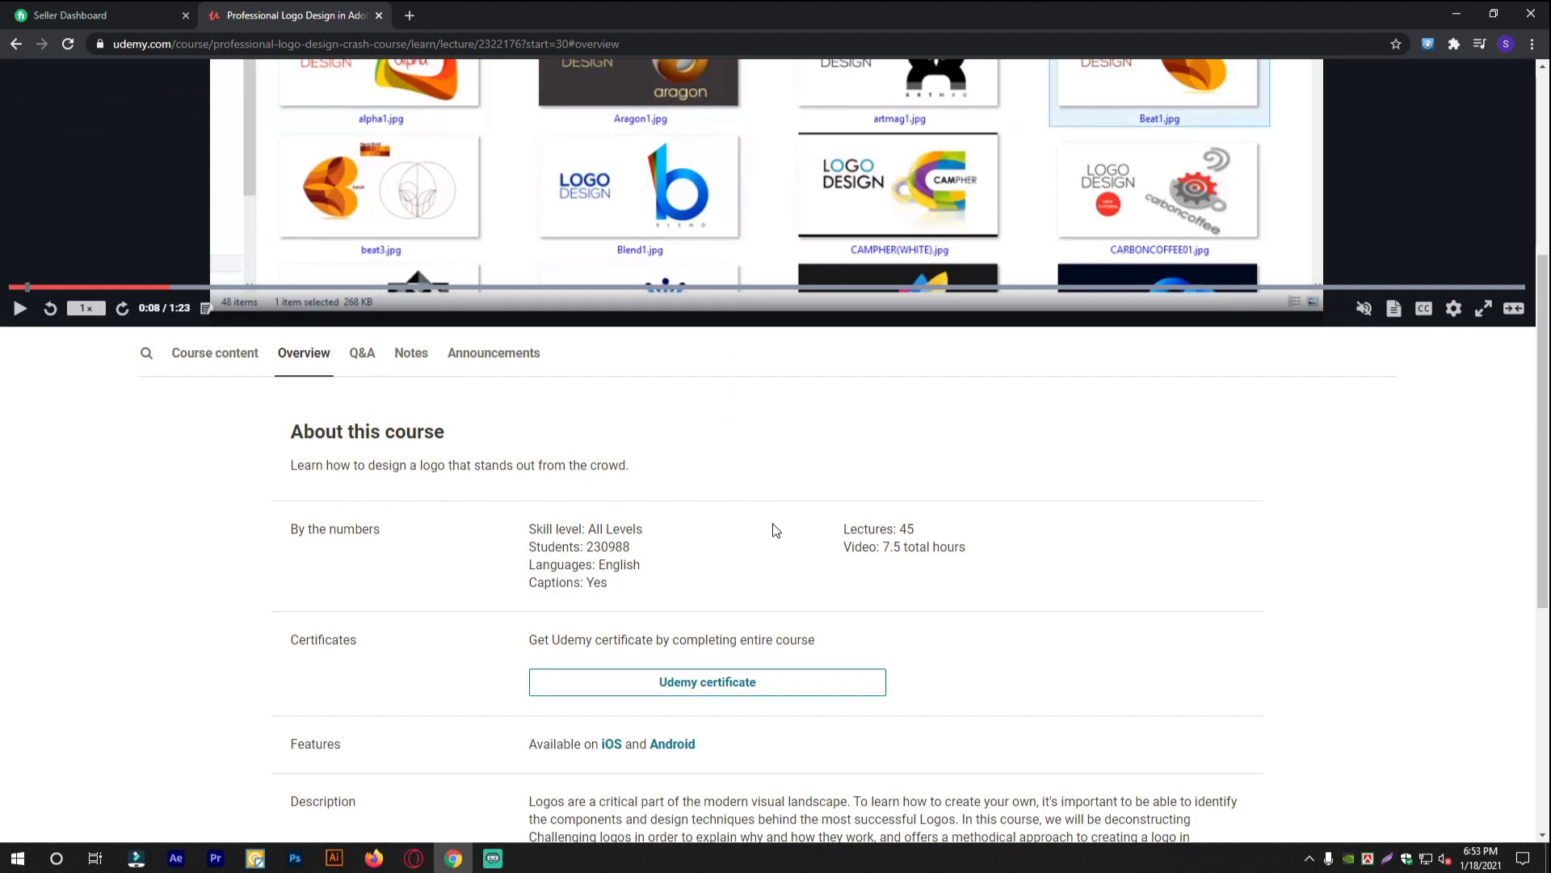
pyautogui.scroll(5, 768, 541)
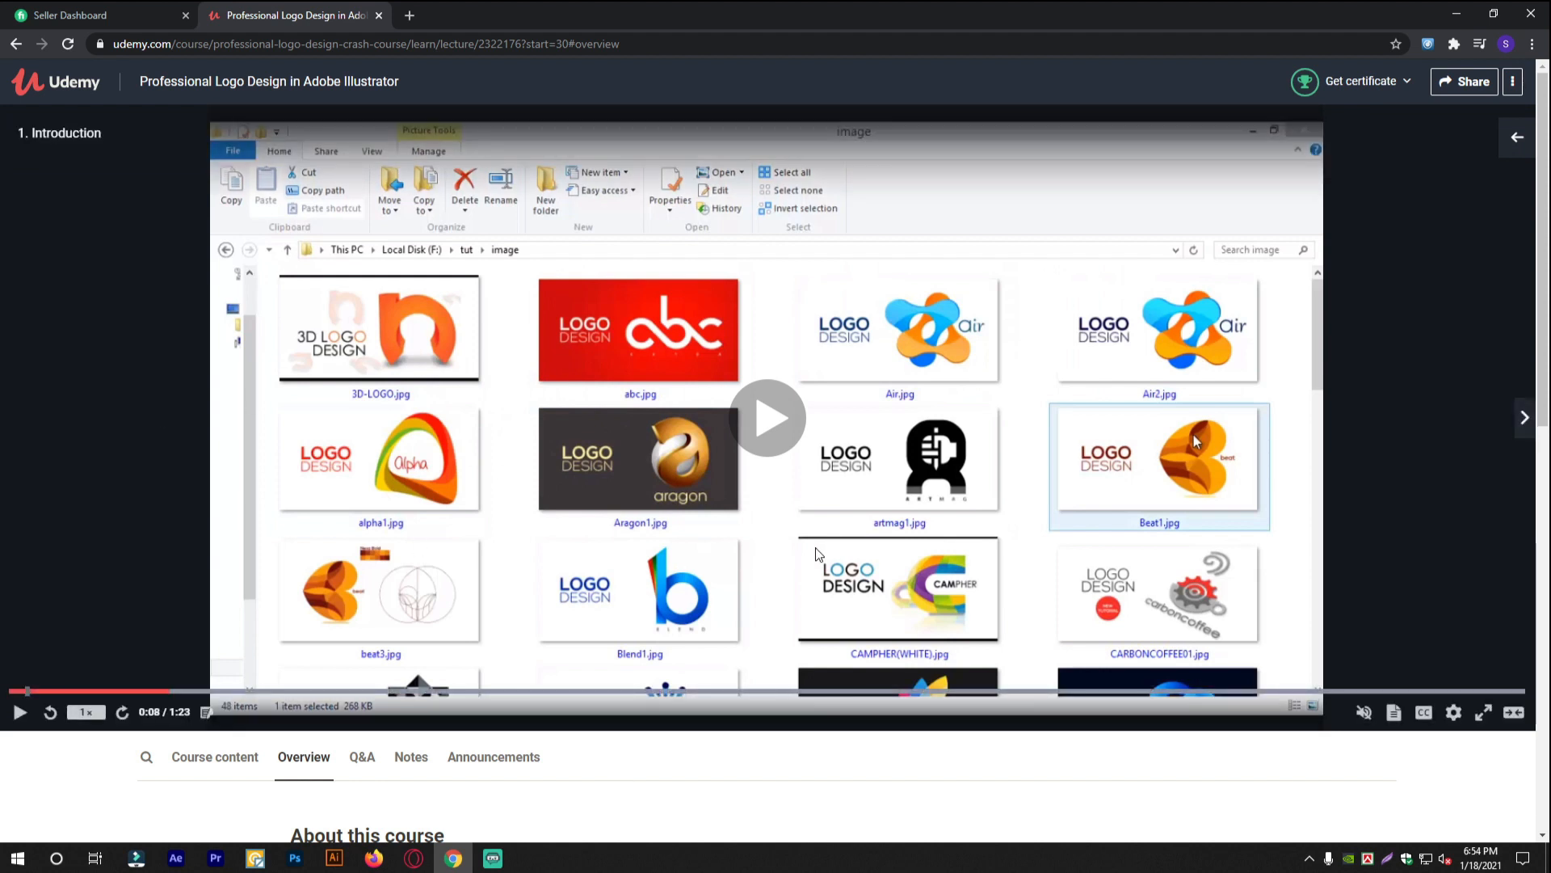
pyautogui.scroll(-12, 782, 554)
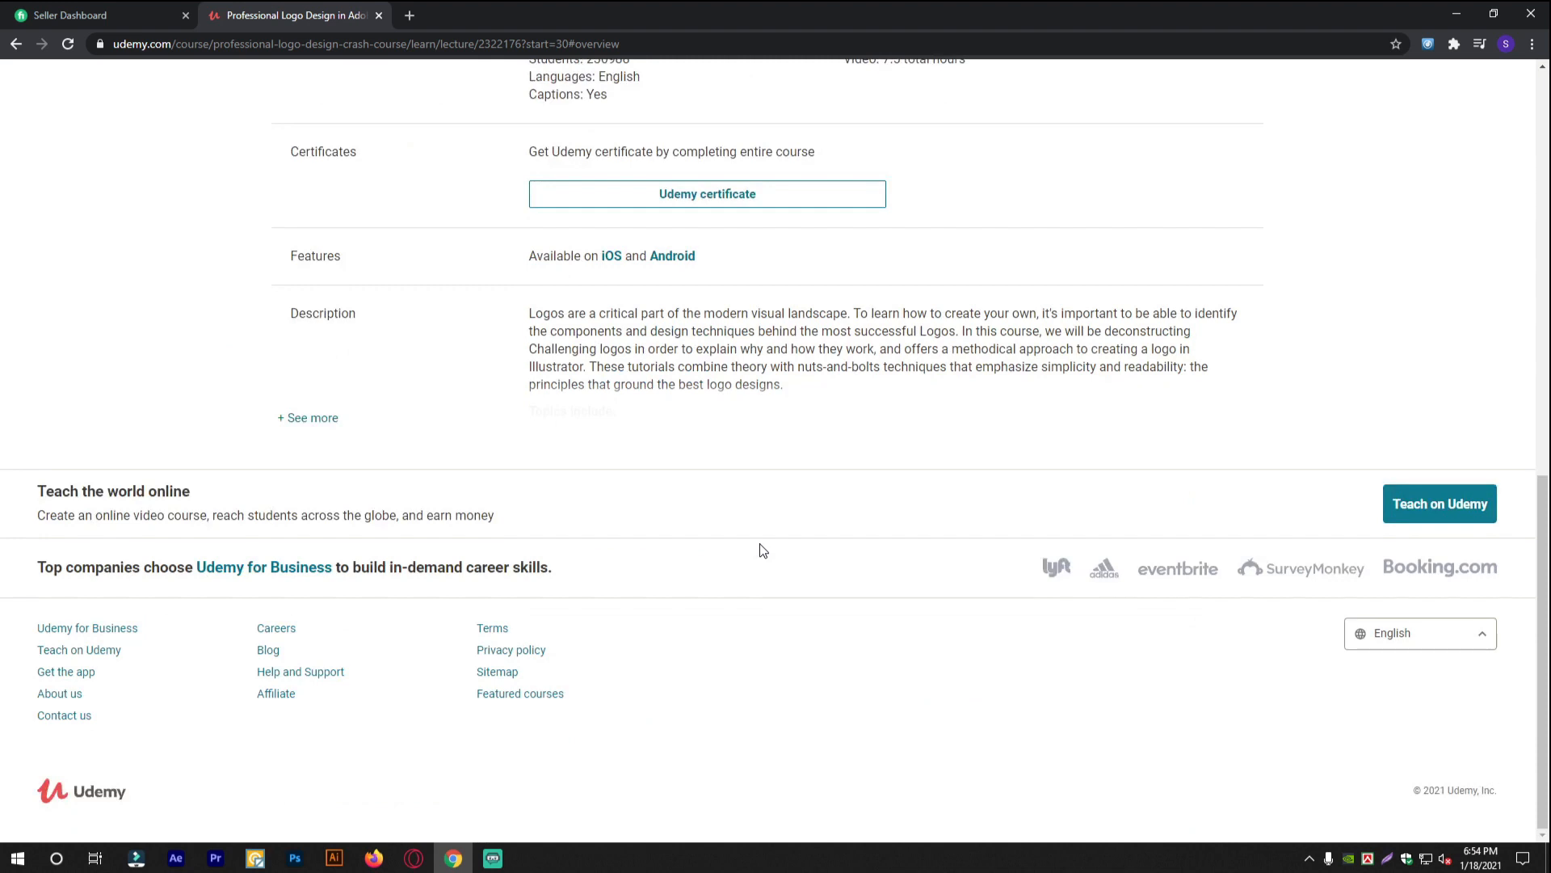
pyautogui.scroll(11, 764, 551)
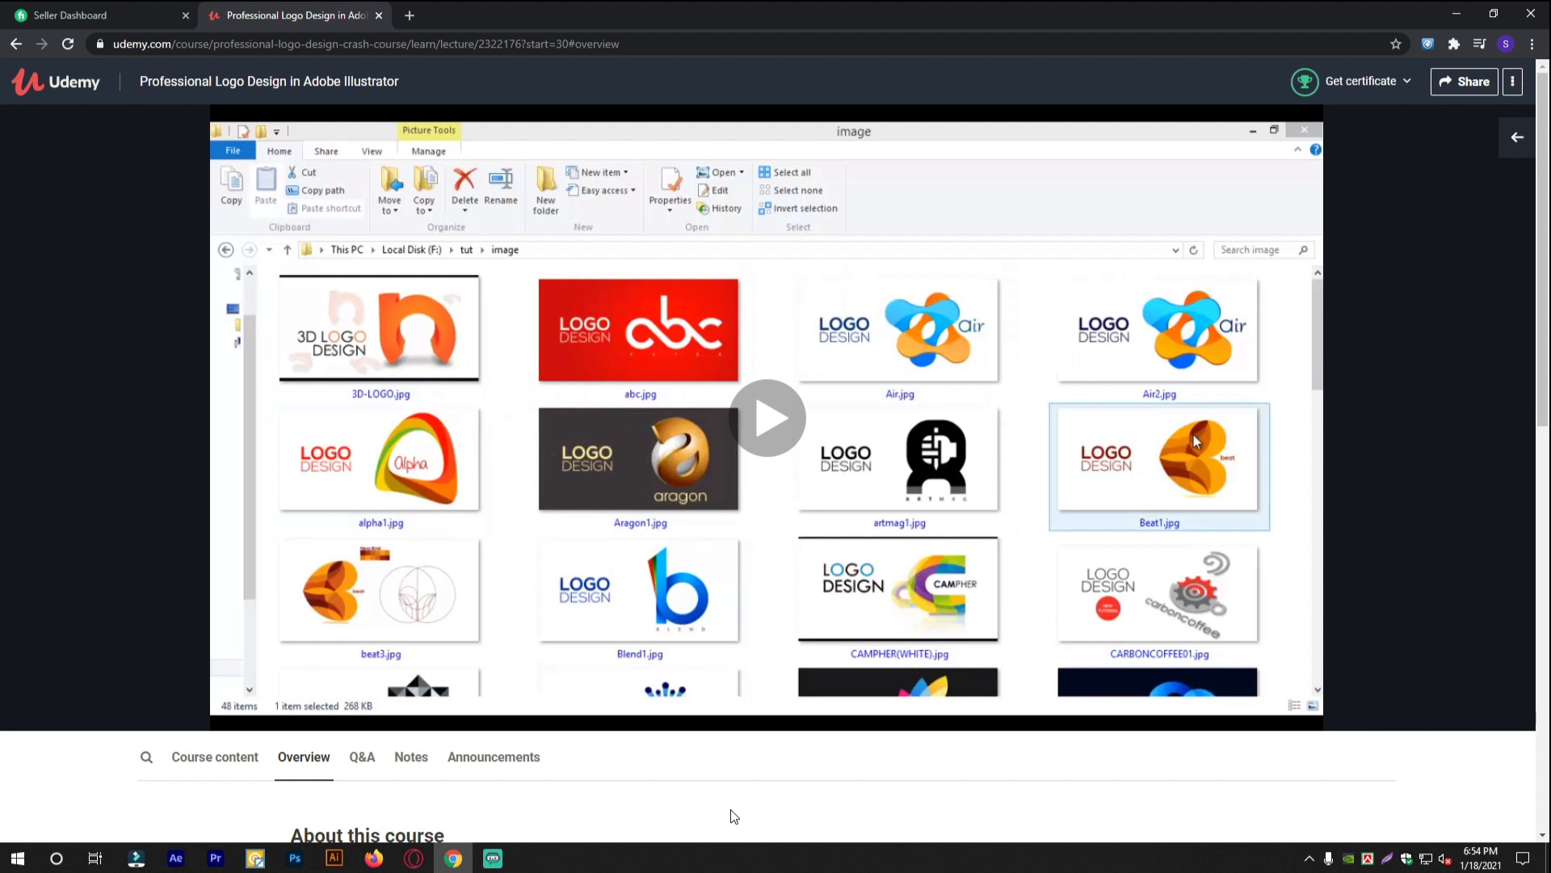
pyautogui.moveTo(656, 472)
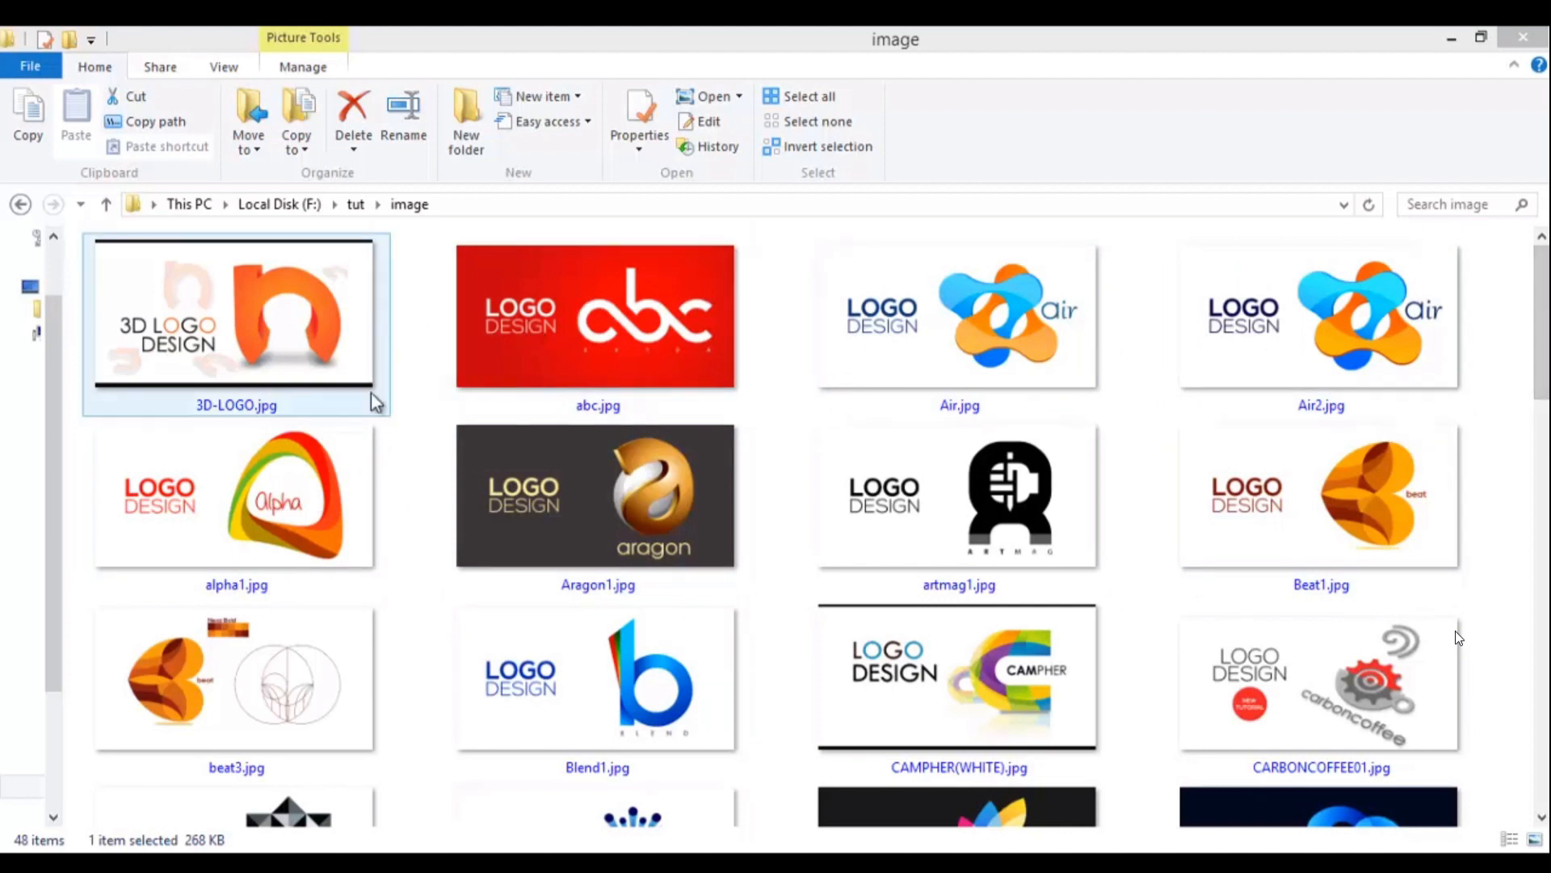
pyautogui.moveTo(1543, 315); pyautogui.dragTo(1516, 610)
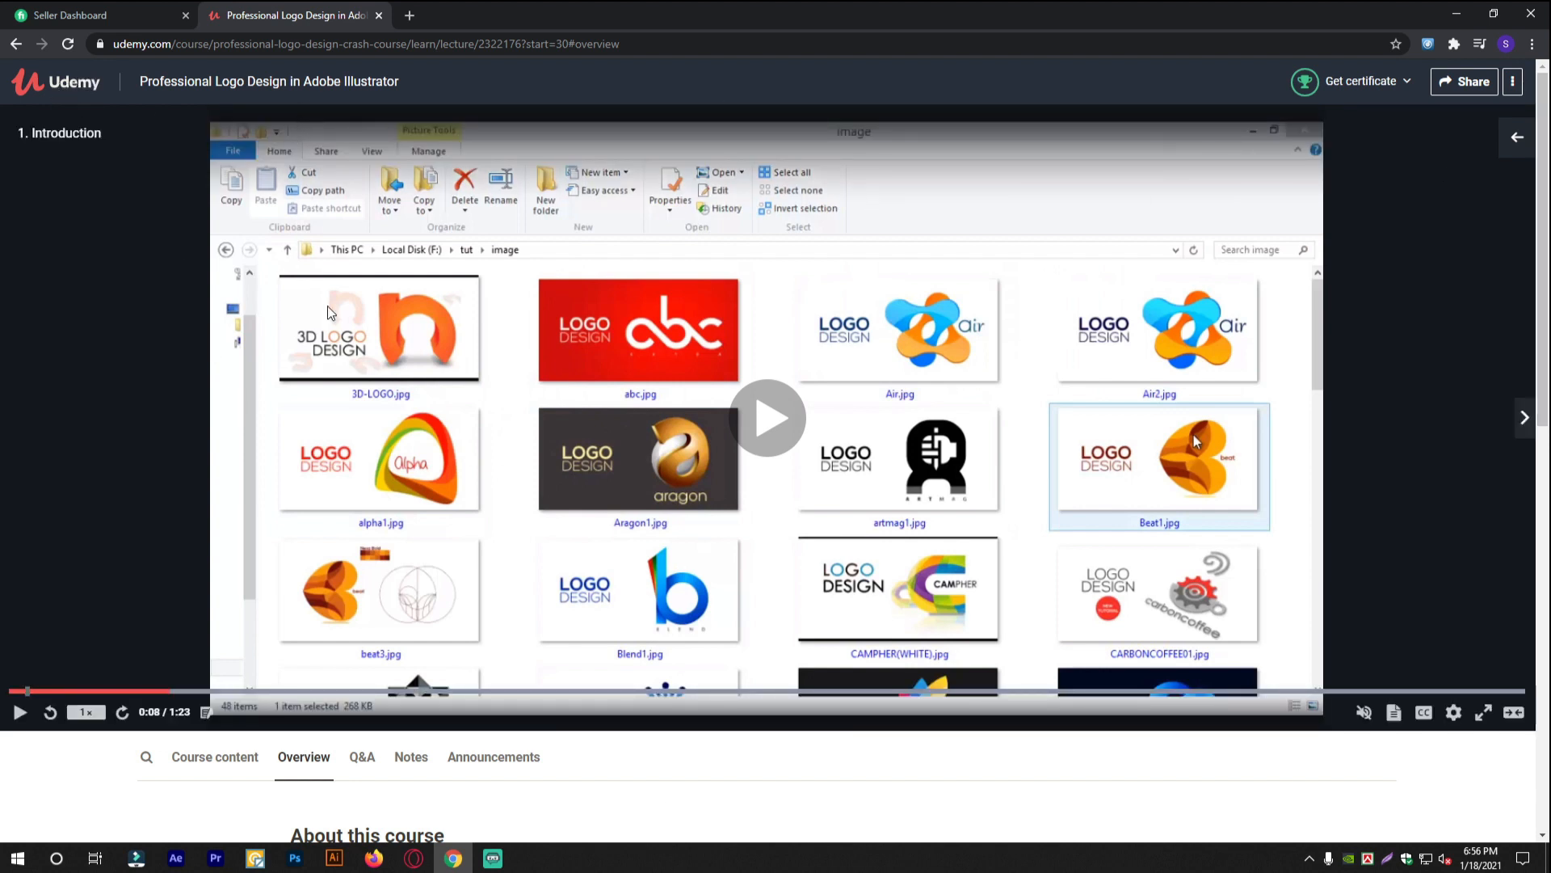
pyautogui.click(414, 859)
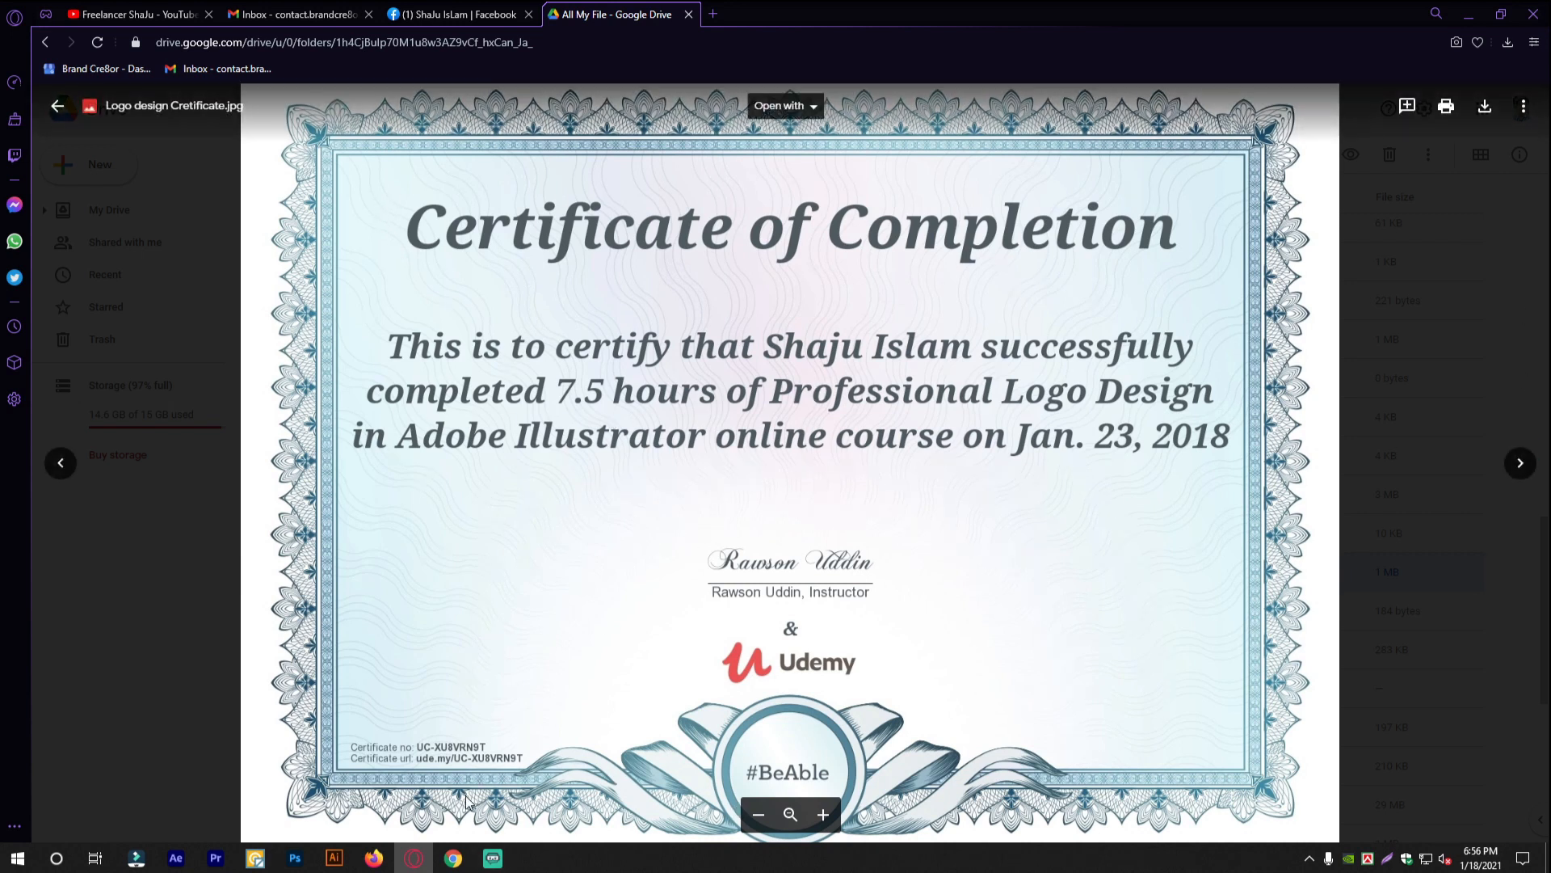
pyautogui.click(453, 858)
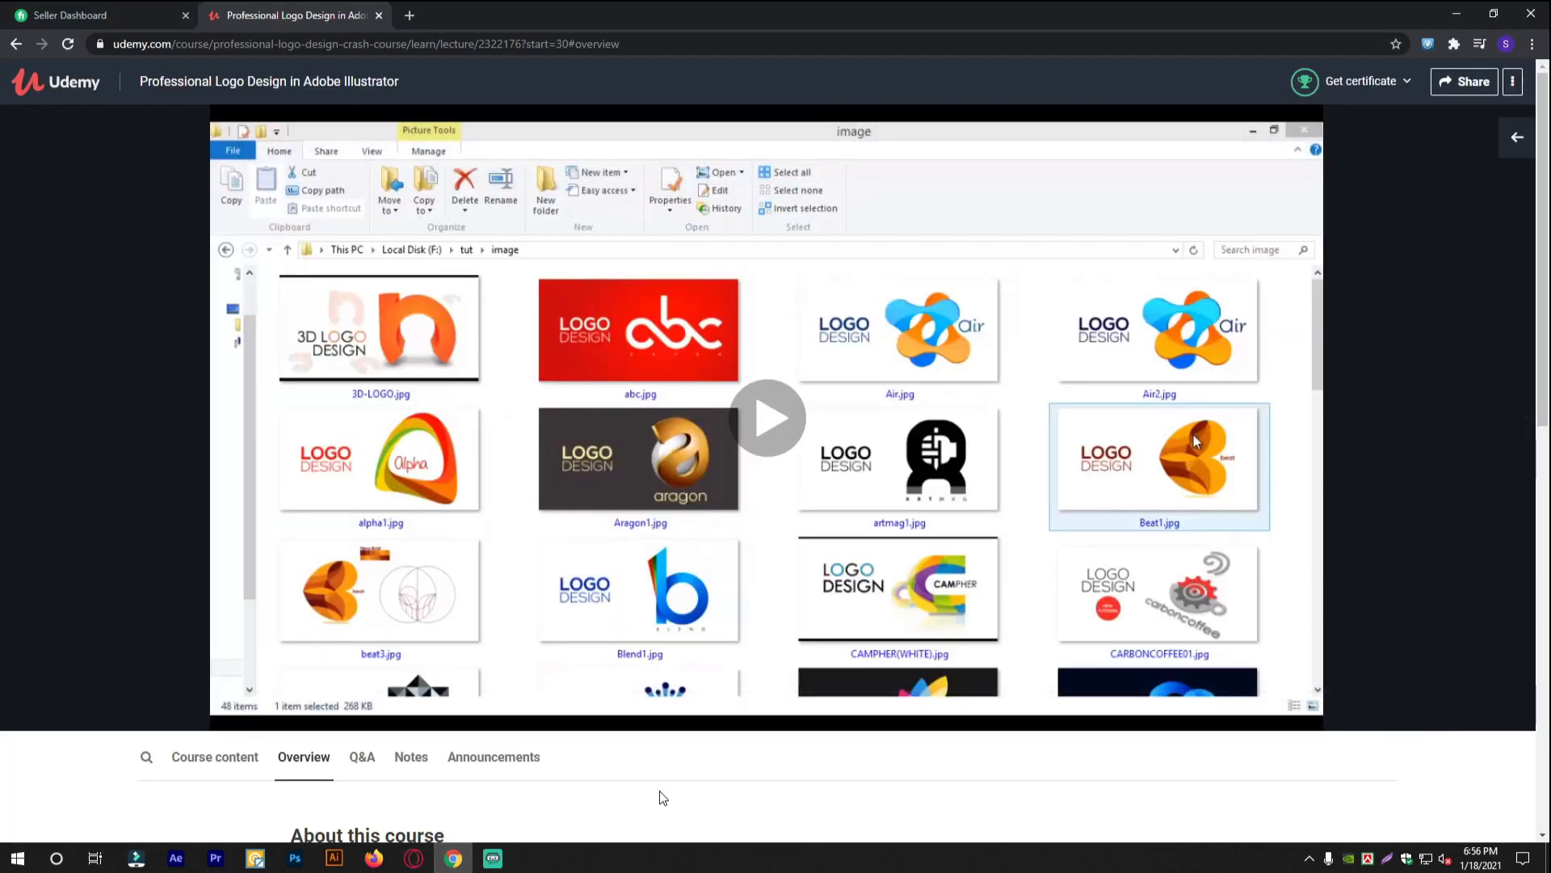
# Switch to Illustrator and draw a wide rectangle without a fill on the empty canvas beside the OG logo artwork.
pyautogui.click(334, 858)
pyautogui.moveTo(786, 530); pyautogui.dragTo(747, 534)
pyautogui.scroll(1, 717, 594)
pyautogui.moveTo(759, 617); pyautogui.dragTo(953, 461)
pyautogui.click(878, 423)
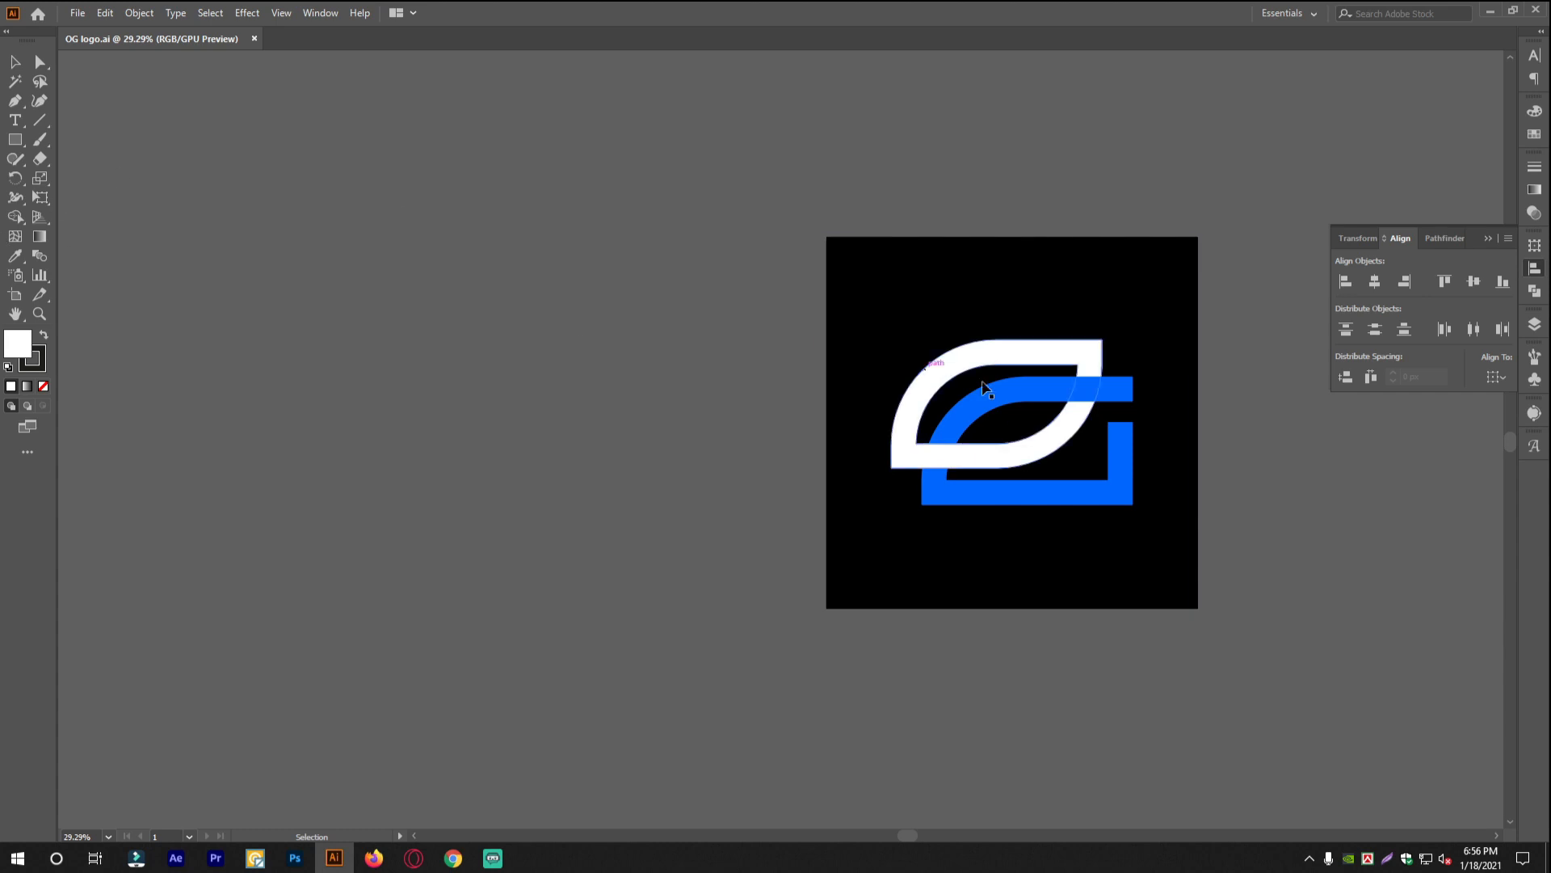
pyautogui.click(17, 143)
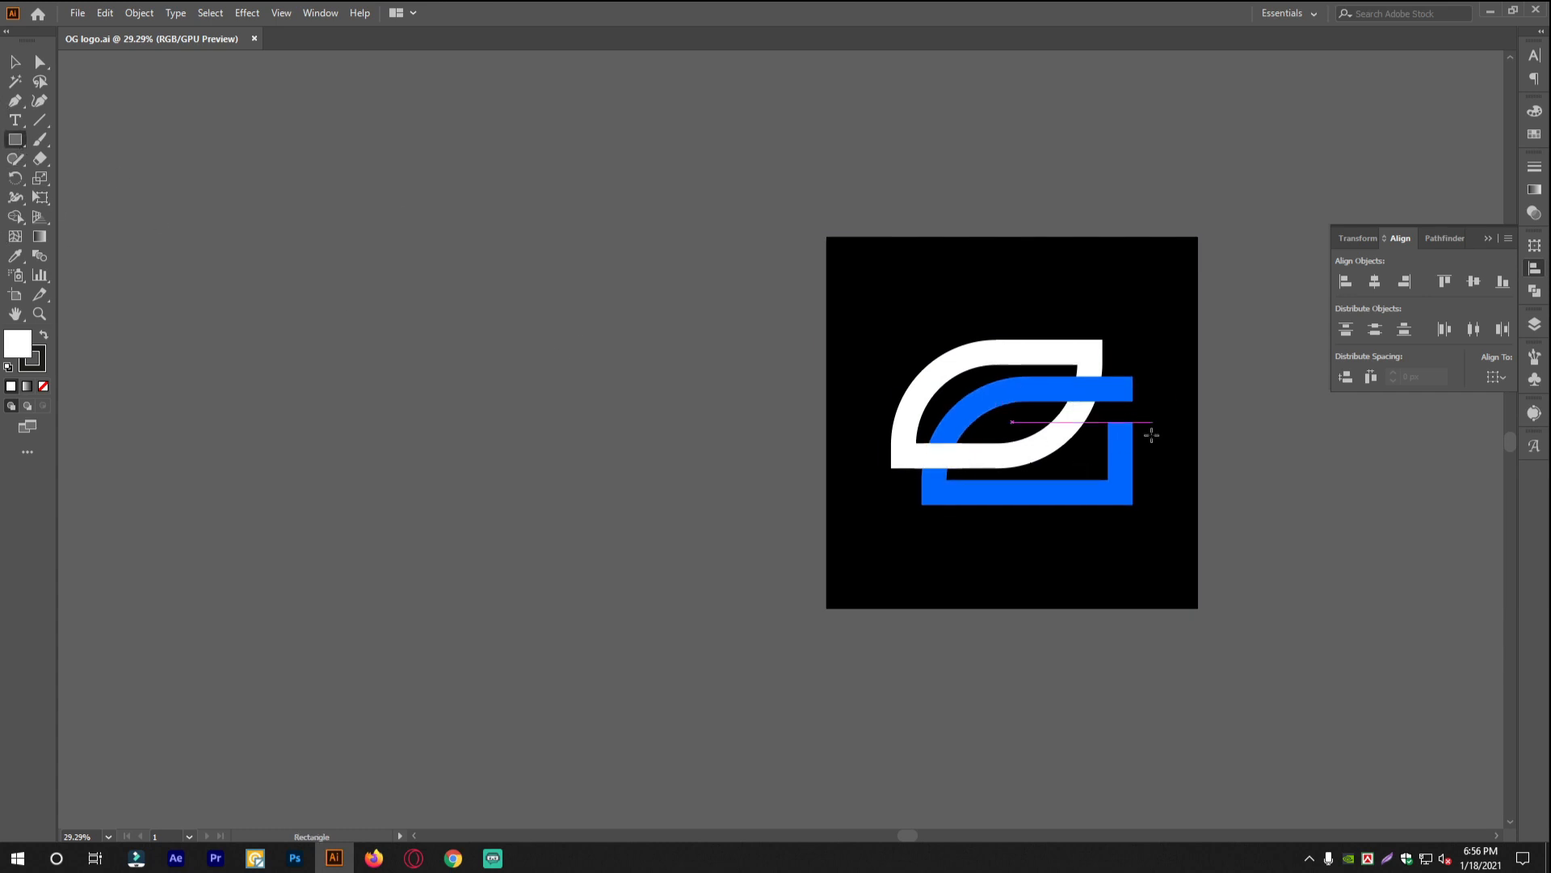
pyautogui.rightClick(25, 146)
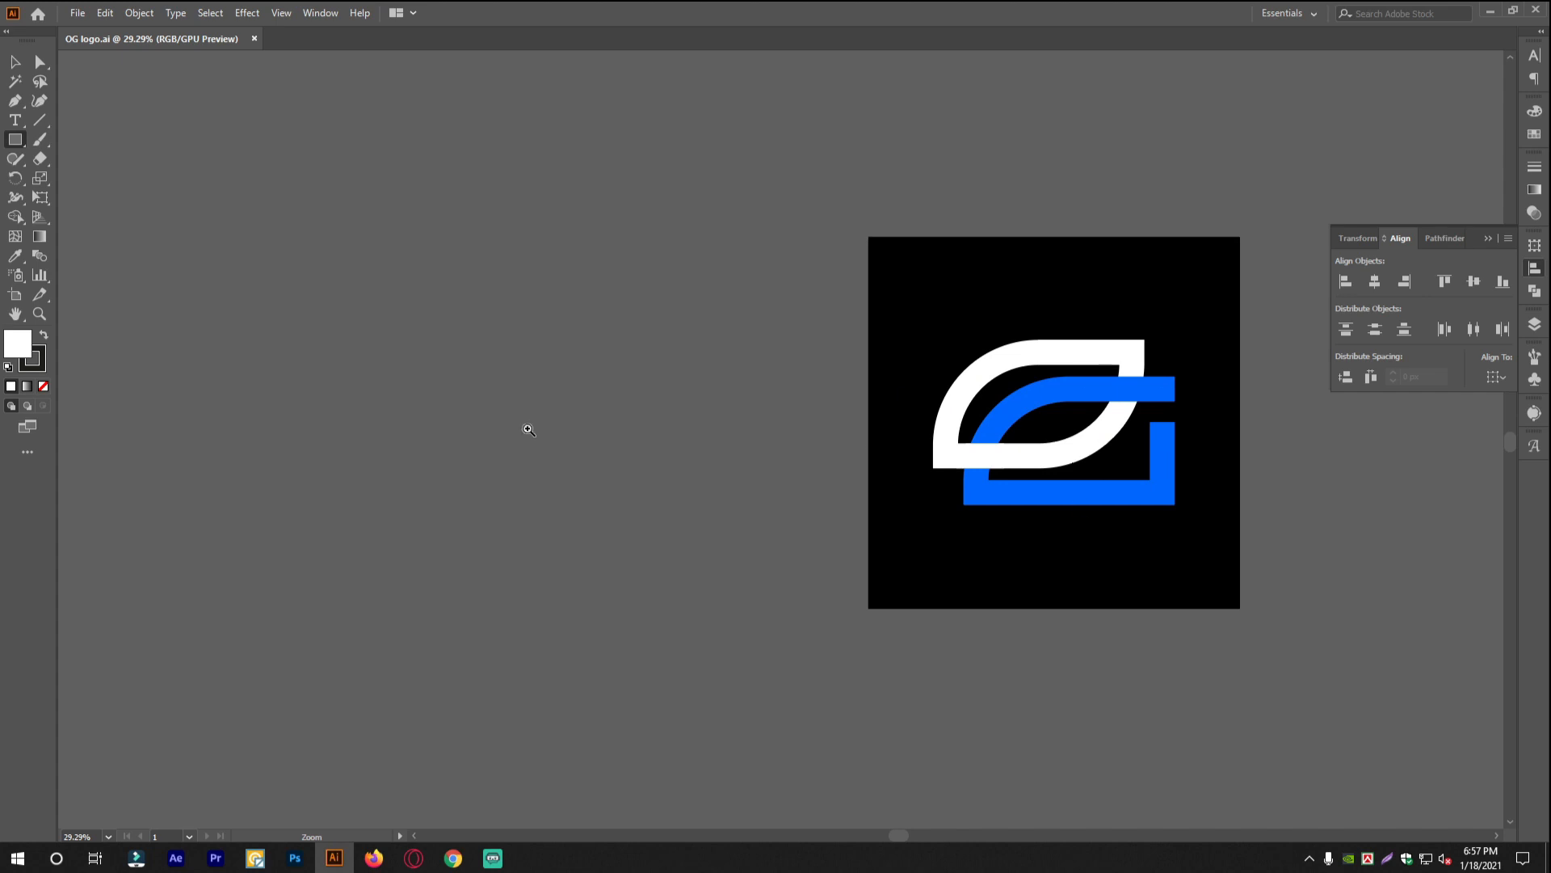
pyautogui.click(566, 396)
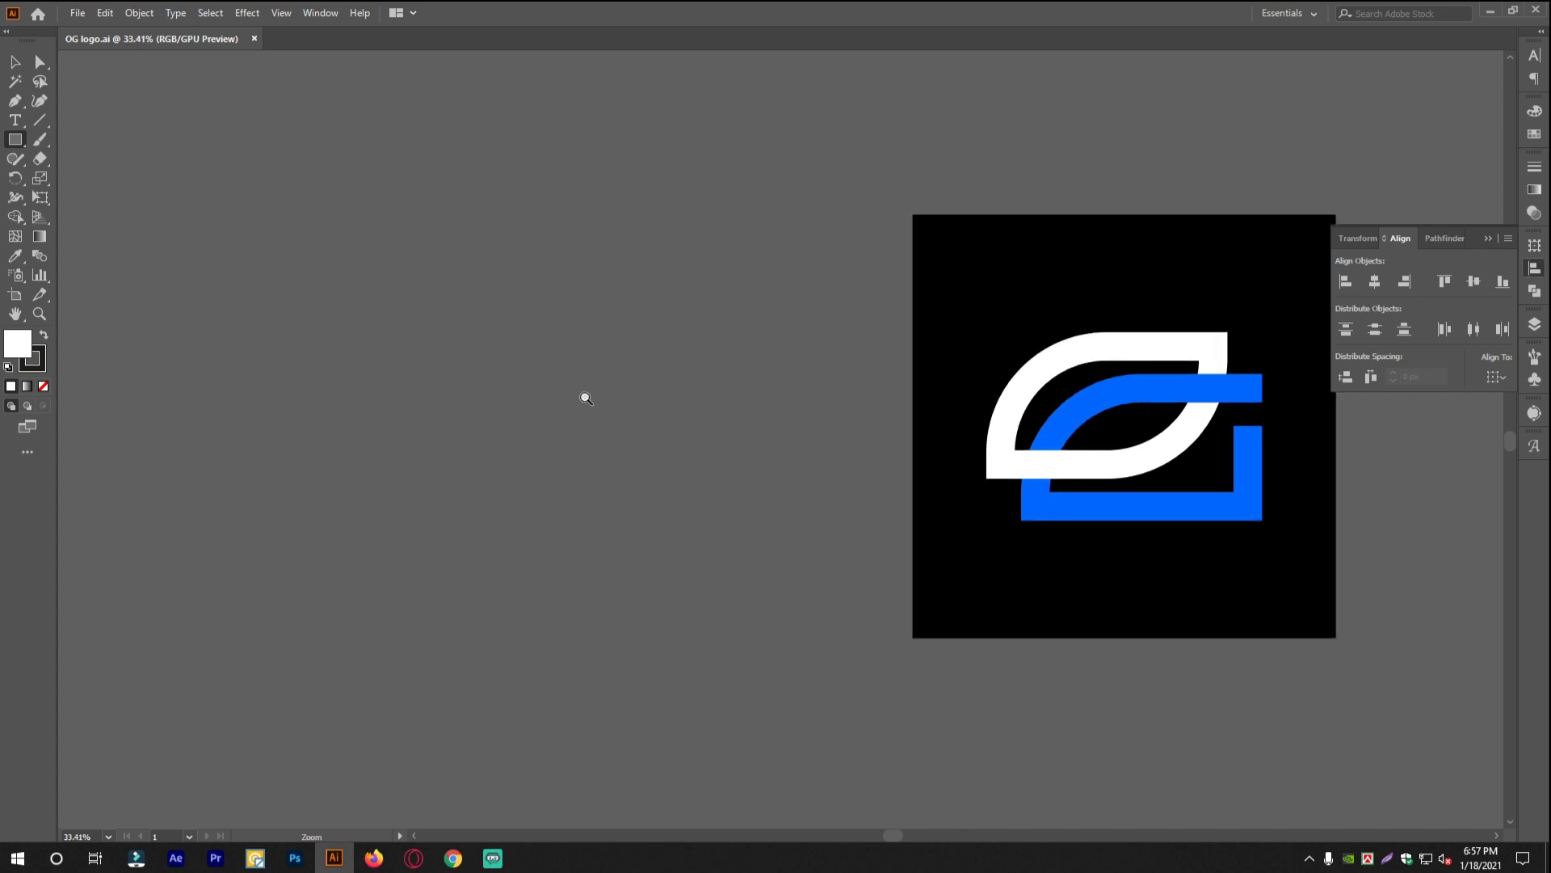
pyautogui.moveTo(374, 419); pyautogui.dragTo(503, 428)
pyautogui.moveTo(833, 373); pyautogui.dragTo(698, 378)
pyautogui.moveTo(699, 377)
pyautogui.mouseDown()
pyautogui.moveTo(613, 374)
pyautogui.moveTo(677, 376)
pyautogui.mouseUp()
pyautogui.moveTo(325, 387); pyautogui.dragTo(701, 608)
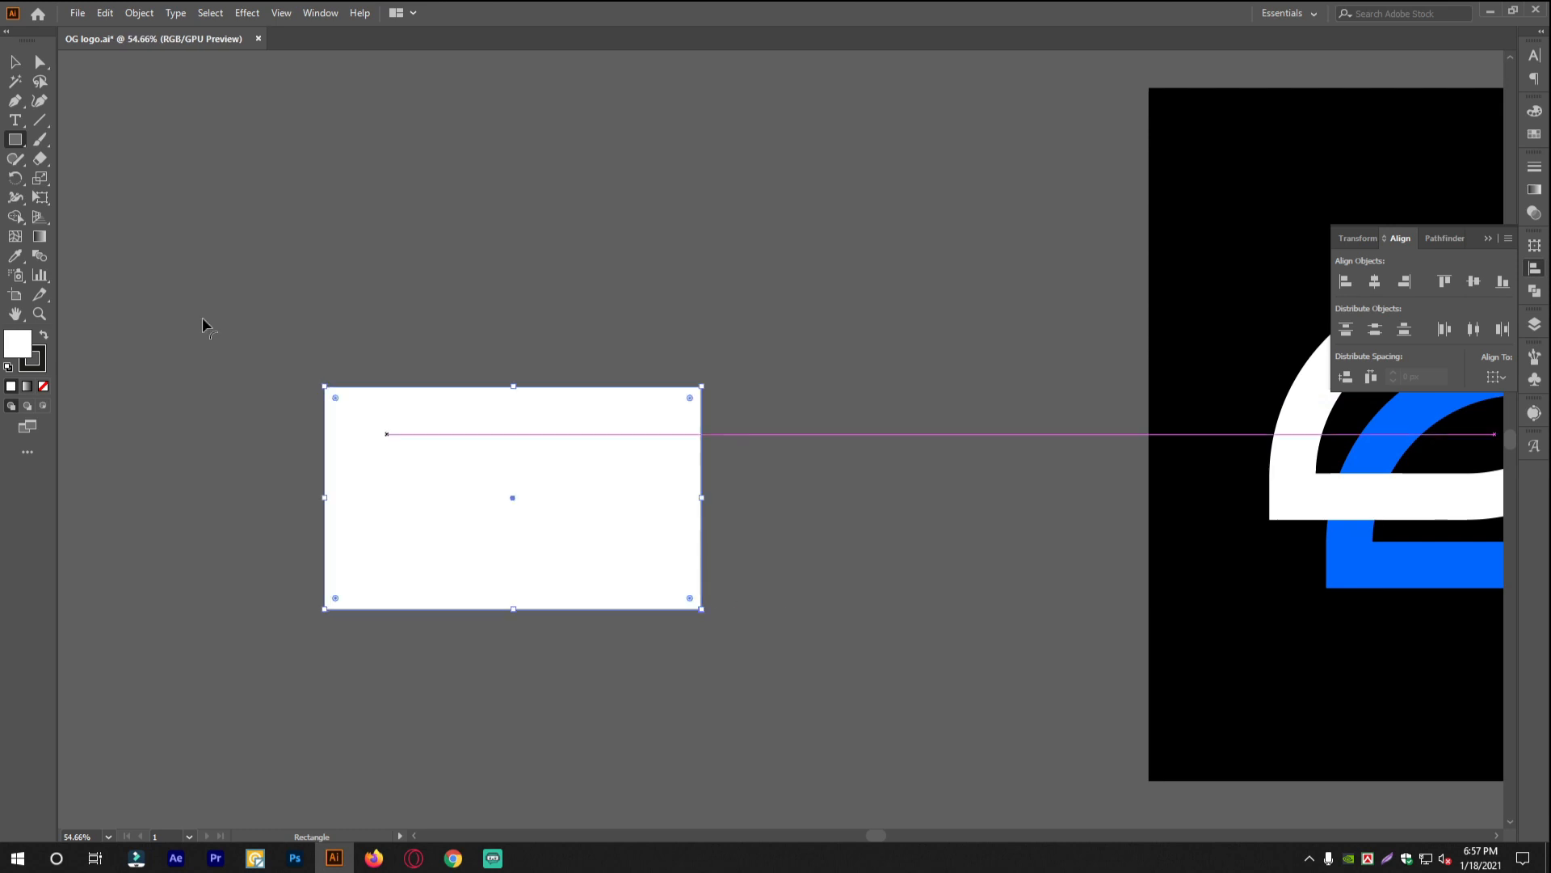
pyautogui.press('v')
pyautogui.click(44, 387)
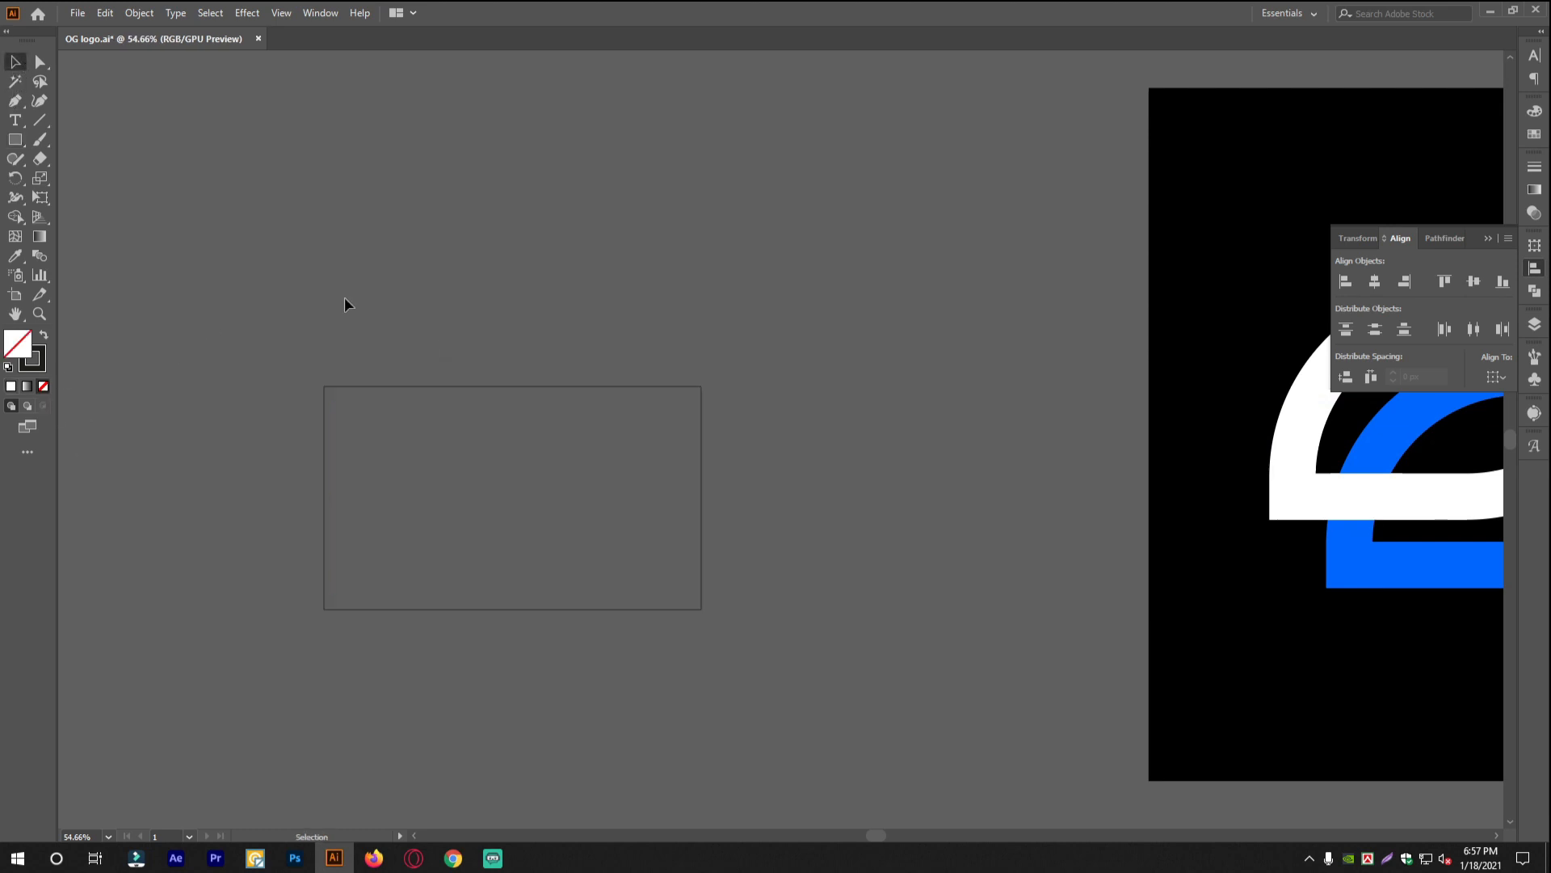
# Round the rectangle's upper-left and lower-right corners strongly to form a leaf-like outline.
pyautogui.moveTo(702, 498); pyautogui.dragTo(664, 491)
pyautogui.click(682, 467)
pyautogui.scroll(2, 602, 479)
pyautogui.click(40, 62)
pyautogui.moveTo(241, 336); pyautogui.dragTo(370, 459)
pyautogui.moveTo(828, 684); pyautogui.dragTo(686, 594)
pyautogui.moveTo(728, 644); pyautogui.dragTo(508, 501)
pyautogui.click(16, 62)
pyautogui.click(617, 359)
# Duplicate the leaf outline horizontally so two copies sit side by side, and select the first one.
pyautogui.moveTo(579, 398); pyautogui.dragTo(433, 336)
pyautogui.moveTo(727, 415); pyautogui.dragTo(787, 427)
pyautogui.moveTo(534, 333); pyautogui.dragTo(595, 361)
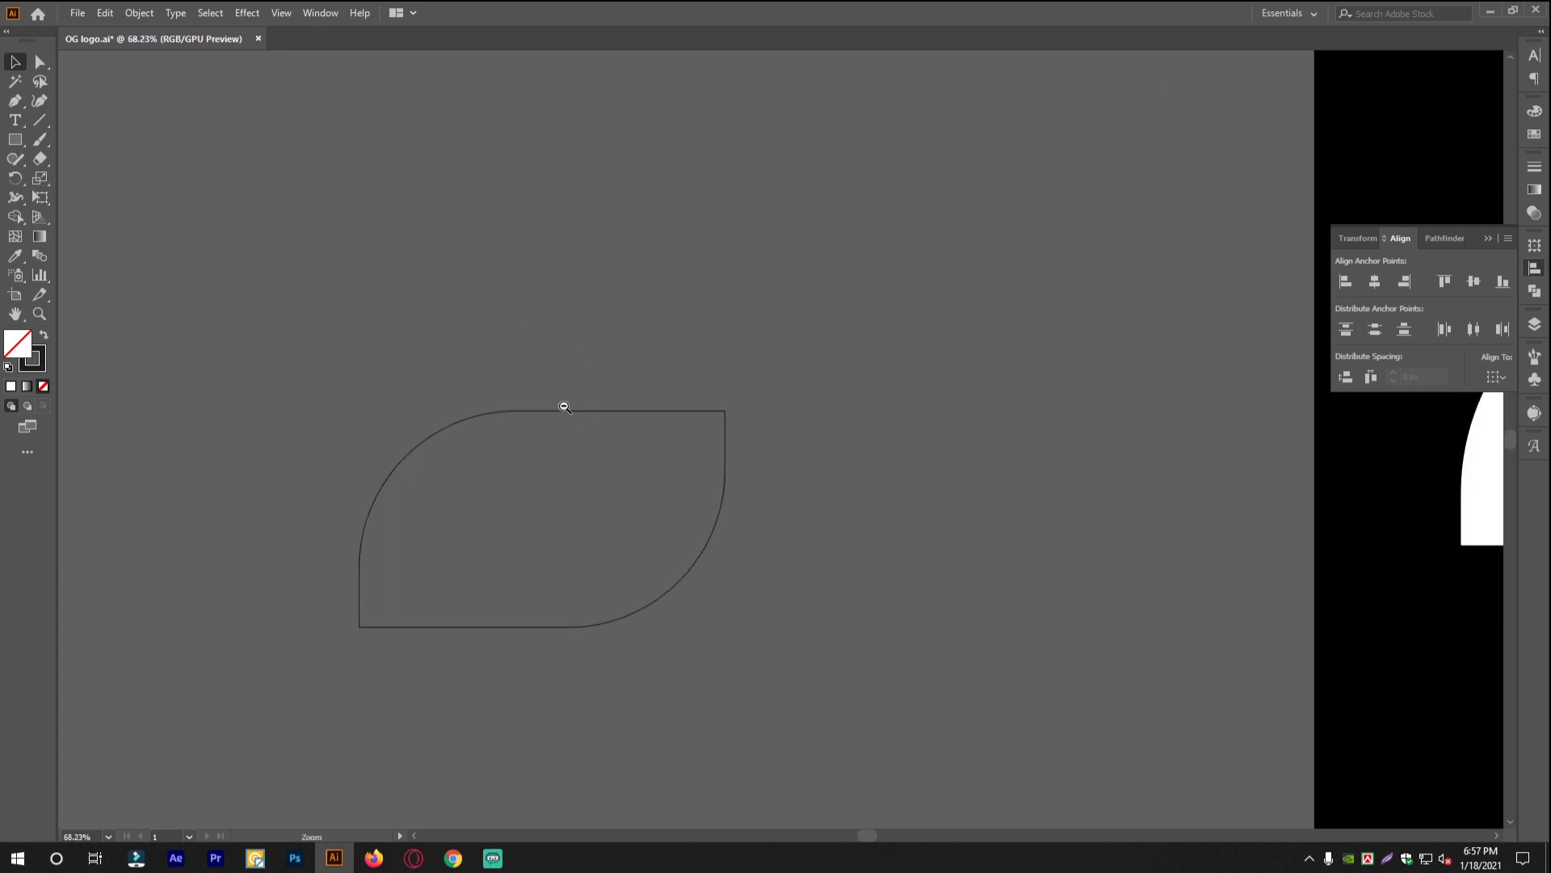
pyautogui.keyDown('ctrl'); pyautogui.keyDown('alt'); pyautogui.click(587, 423); pyautogui.keyUp('alt'); pyautogui.keyUp('ctrl')
pyautogui.click(589, 417)
pyautogui.moveTo(589, 417); pyautogui.dragTo(305, 429)
pyautogui.moveTo(454, 469); pyautogui.dragTo(483, 469)
pyautogui.moveTo(325, 453); pyautogui.dragTo(644, 457)
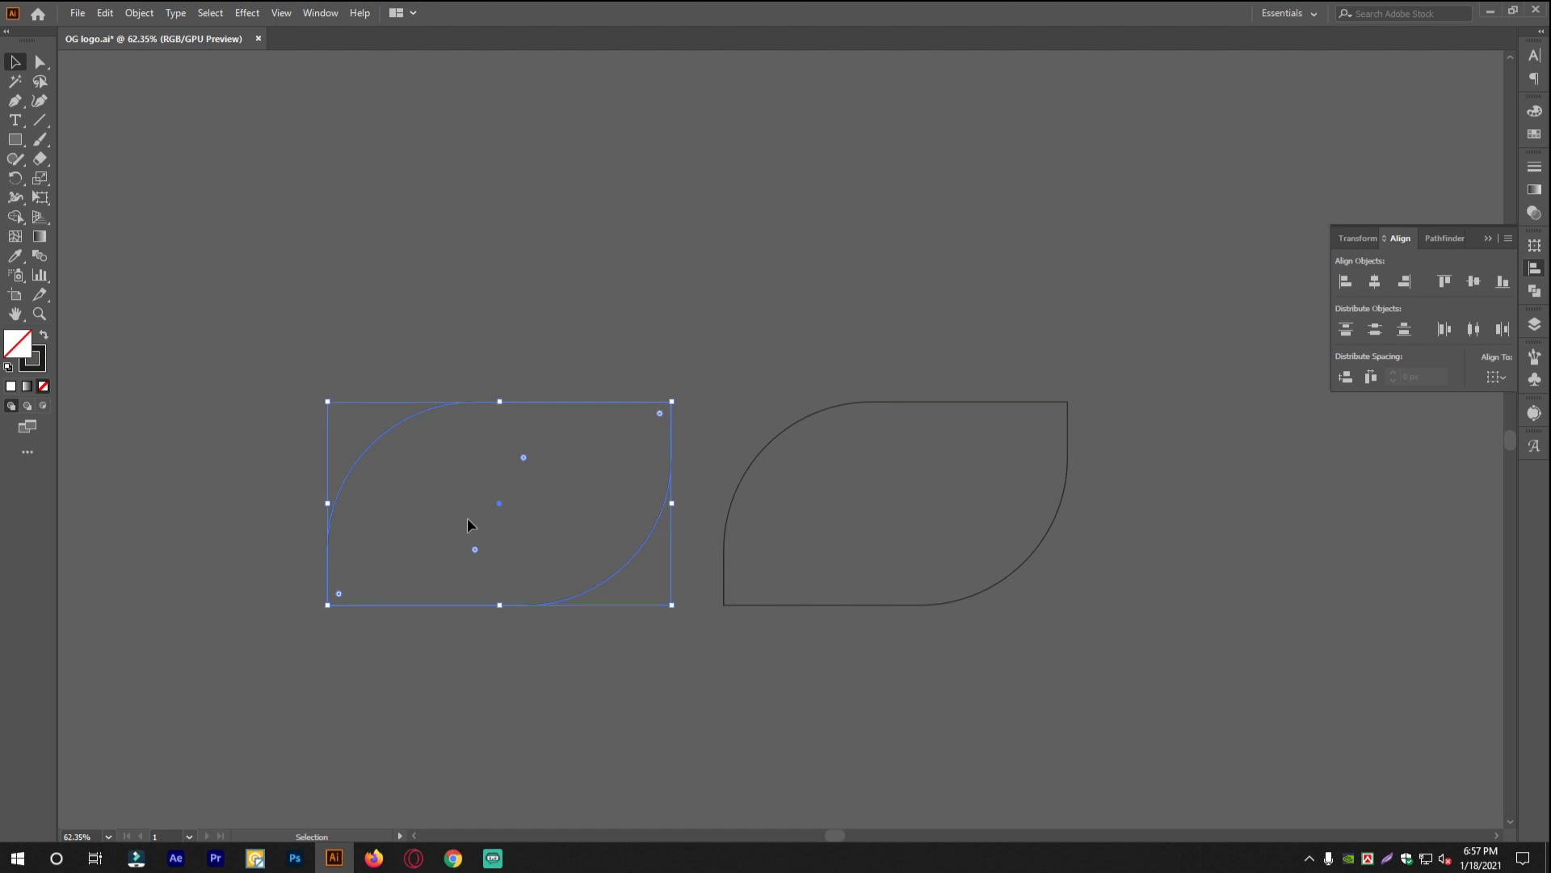
# Offset the selected leaf outline's path inward by -50 px with mitered joins, using the preview.
pyautogui.click(139, 13)
pyautogui.moveTo(331, 398)
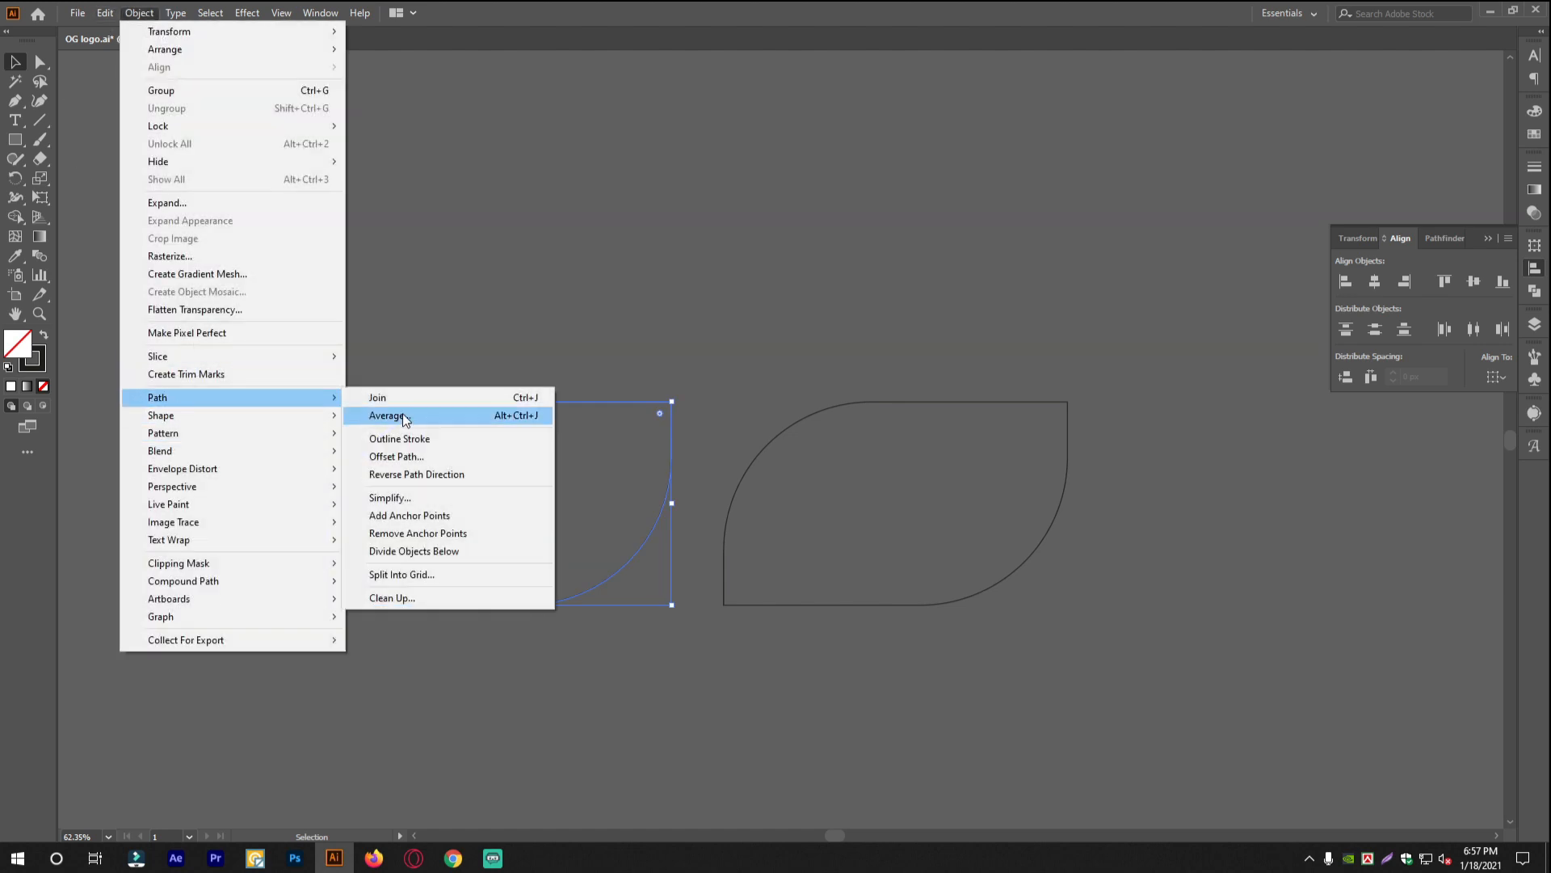
pyautogui.click(396, 457)
pyautogui.click(676, 471)
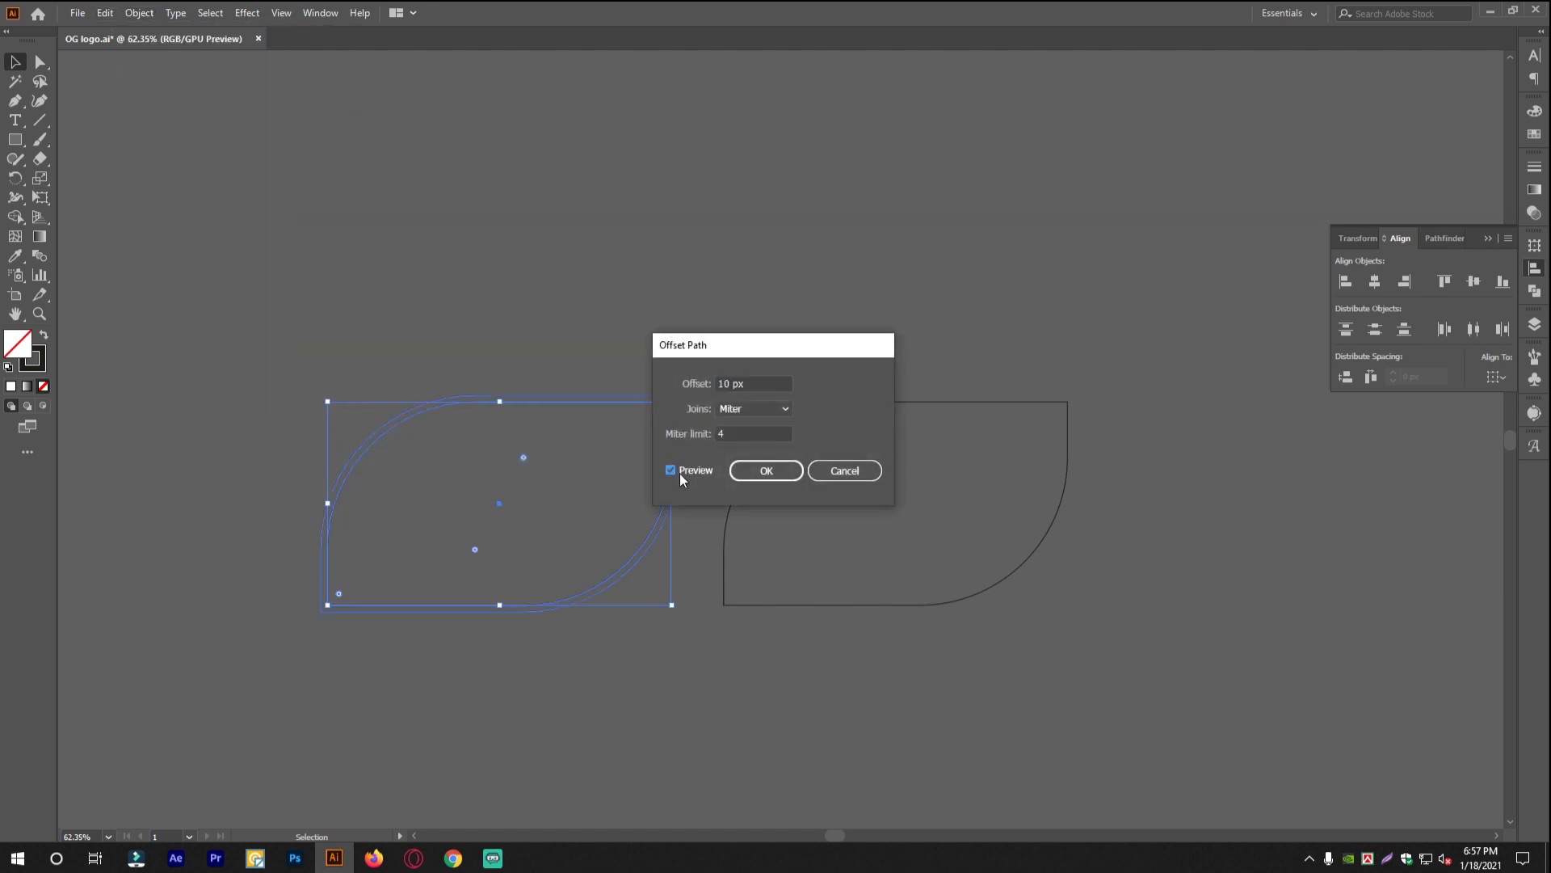
pyautogui.click(736, 384)
pyautogui.press('Up')
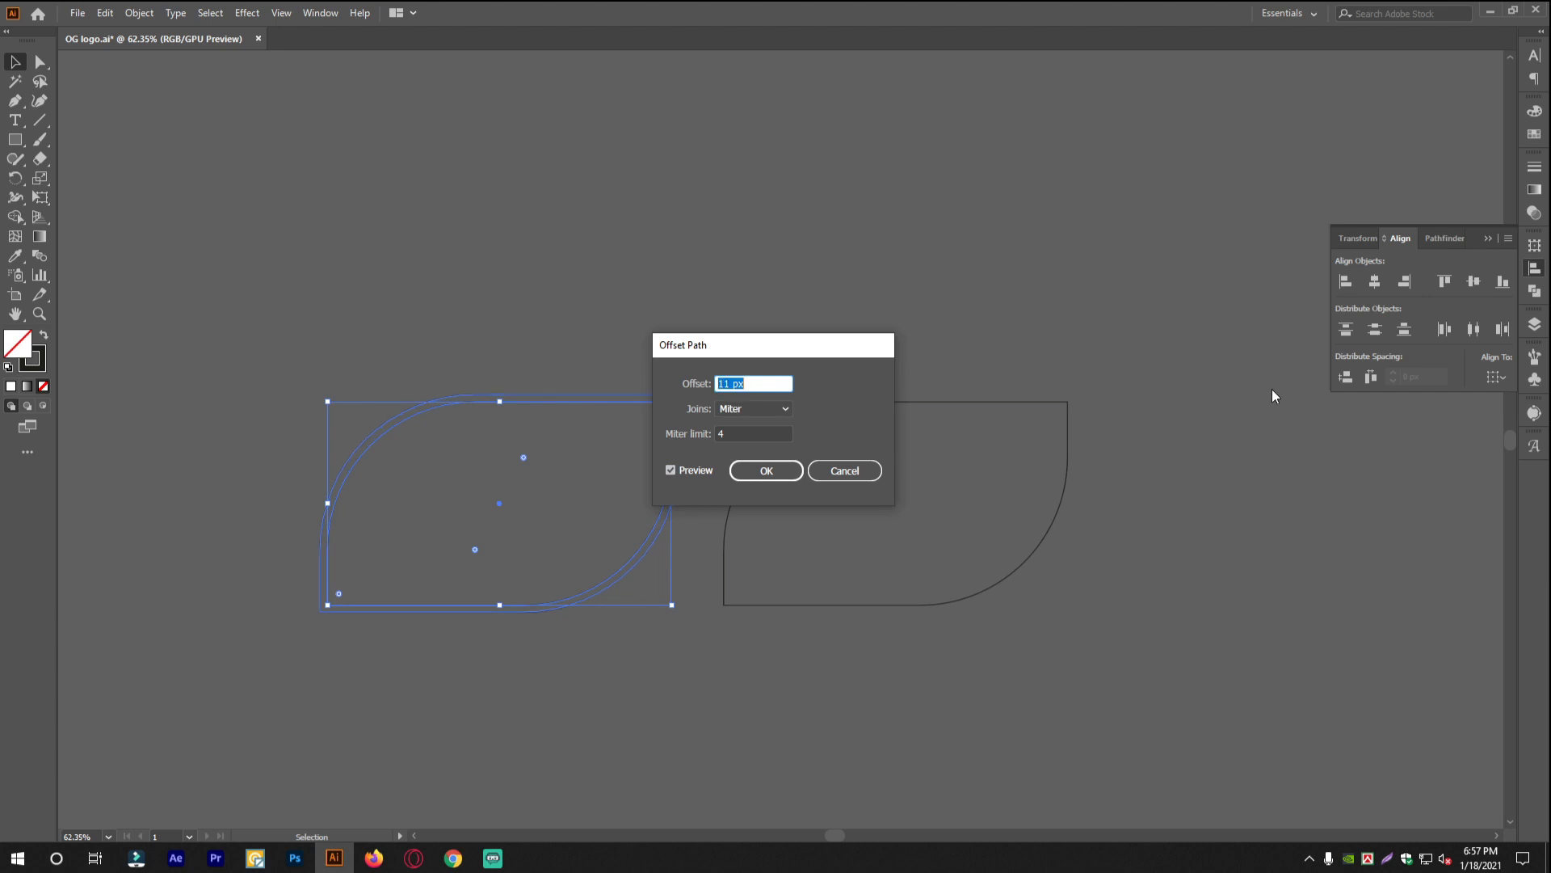
pyautogui.press('Down')
pyautogui.press('Down')
pyautogui.press('Down')
pyautogui.press('Down')
pyautogui.press('Down')
pyautogui.press('Down')
pyautogui.press('Down')
pyautogui.press('Down')
pyautogui.press('Down')
pyautogui.press('Down')
pyautogui.press('Down')
pyautogui.press('Down')
pyautogui.press('Down')
pyautogui.press('Down')
pyautogui.press('Down')
pyautogui.press('Down')
pyautogui.press('Down')
pyautogui.press('Down')
pyautogui.press('Down')
pyautogui.press('Down')
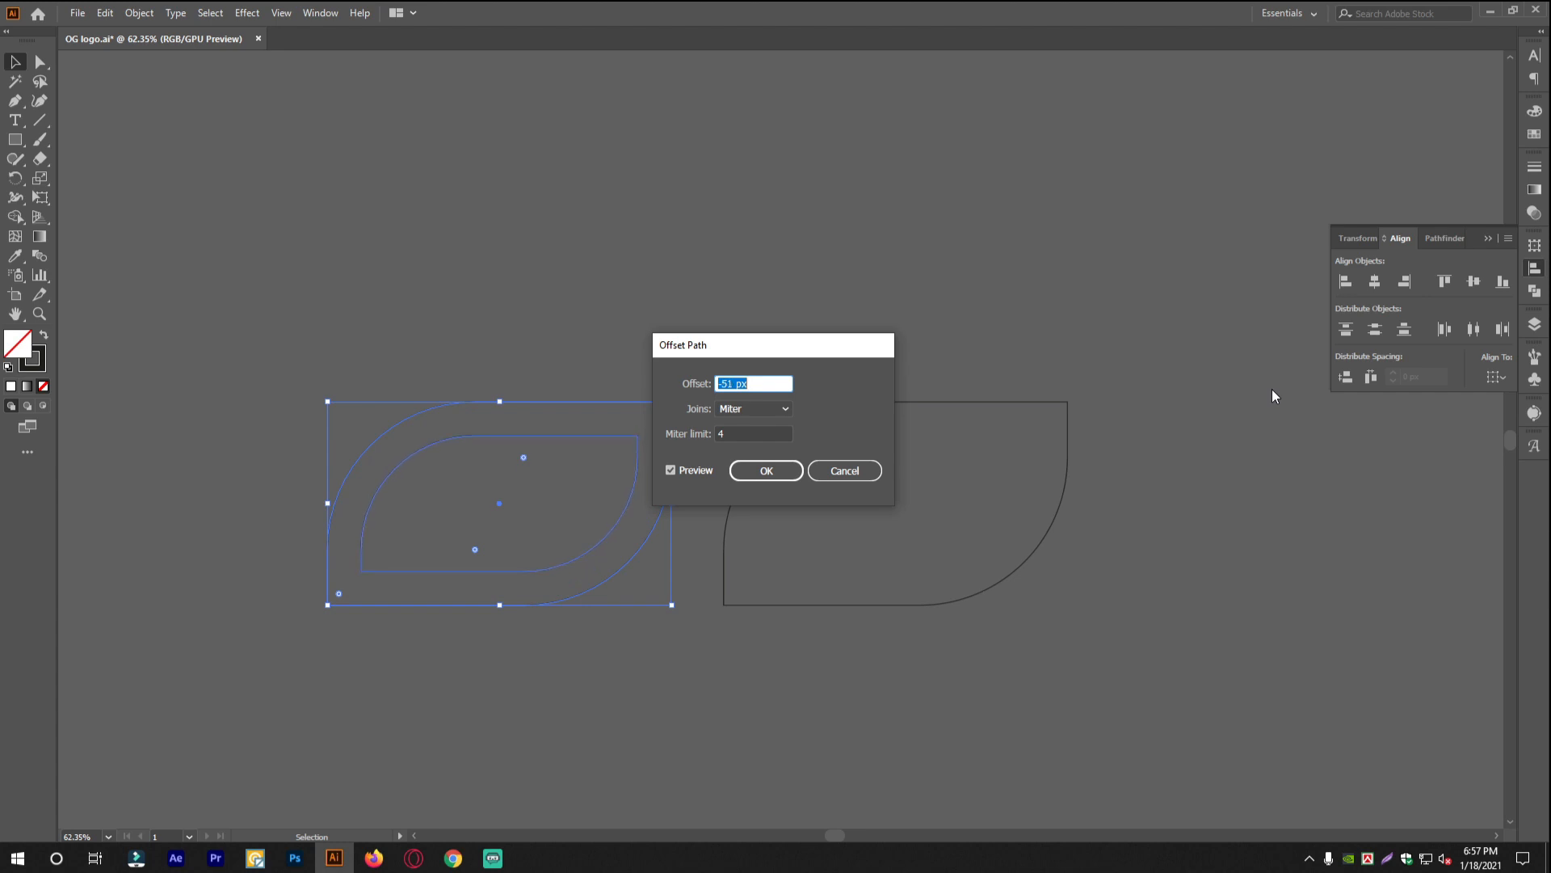
pyautogui.click(751, 474)
# Combine the leaf's outer and inner paths into a compound path and swap its fill and stroke.
pyautogui.moveTo(462, 341); pyautogui.dragTo(539, 482)
pyautogui.rightClick(600, 269)
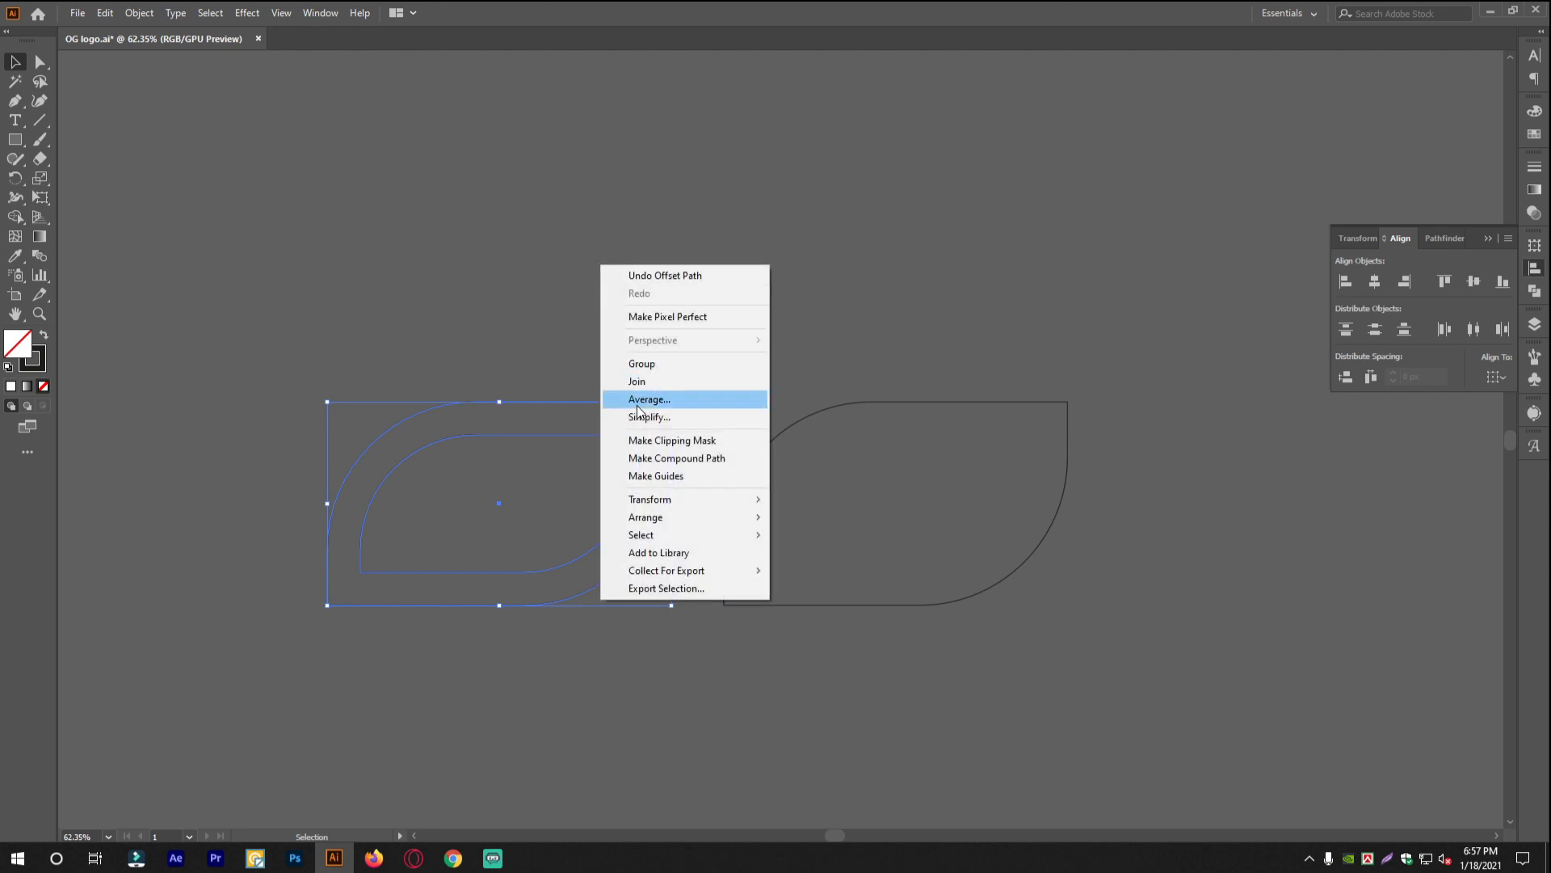
pyautogui.click(662, 458)
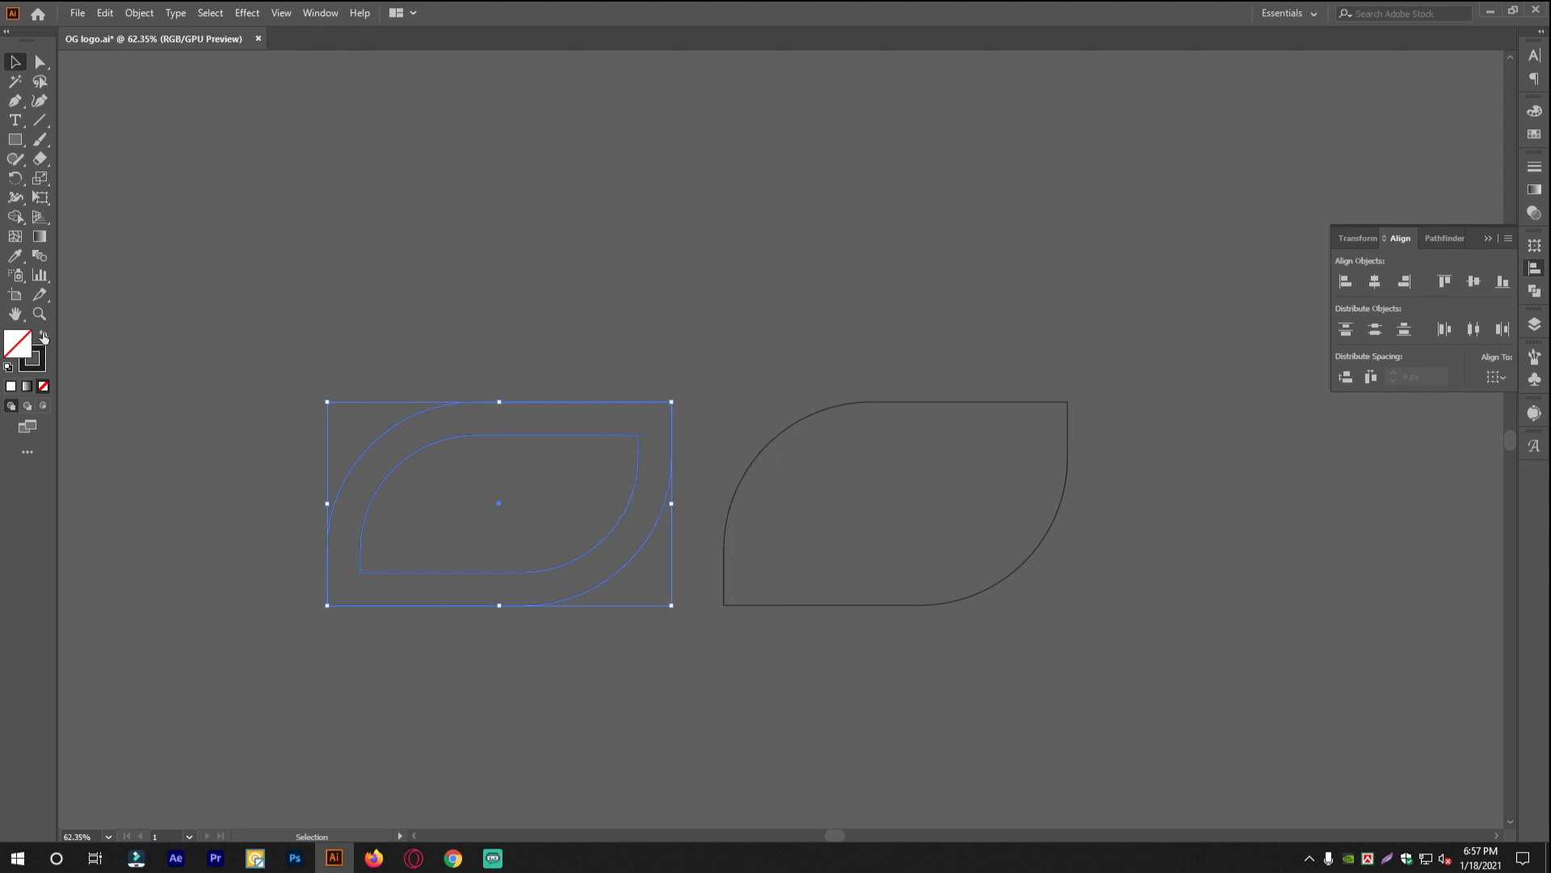
pyautogui.click(44, 336)
pyautogui.scroll(-3, 759, 404)
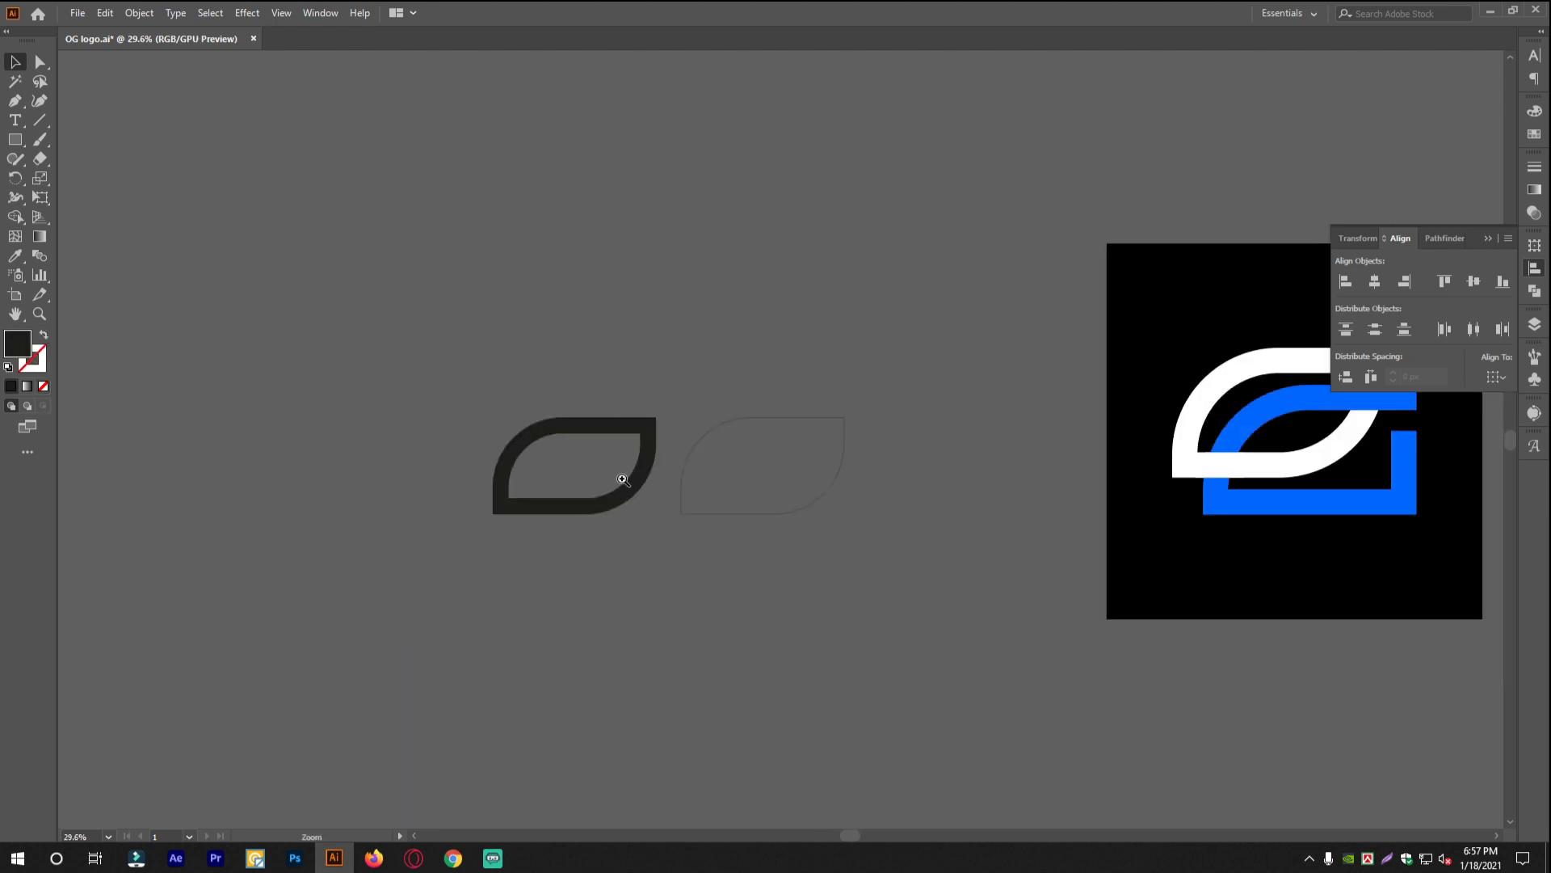
# Turn the second leaf outline's rounded lower-right corner back into a square corner.
pyautogui.scroll(5, 753, 449)
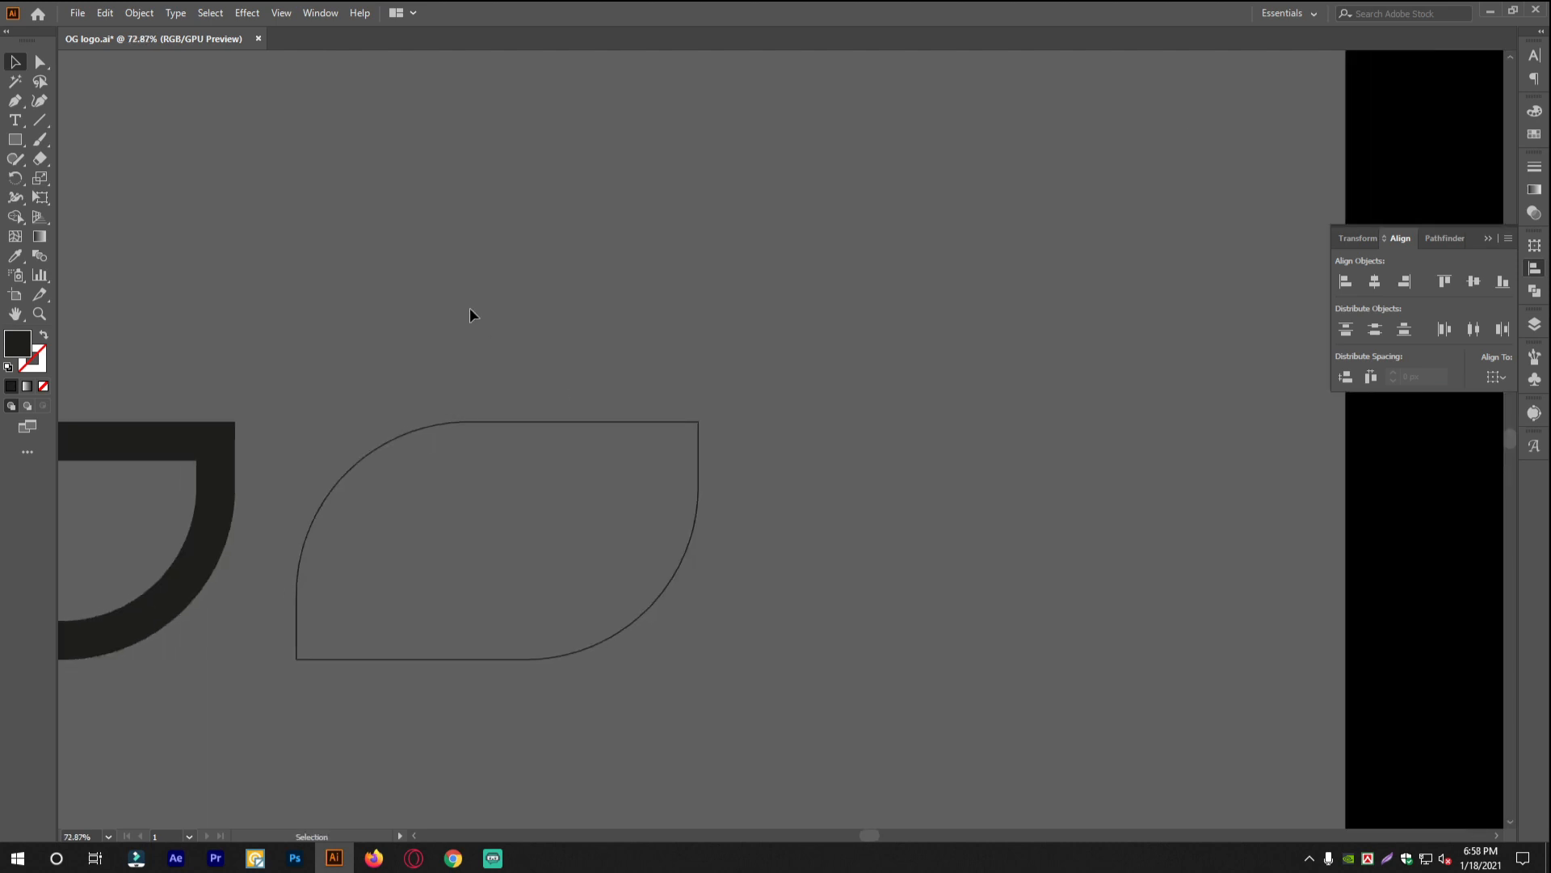
pyautogui.moveTo(718, 530); pyautogui.dragTo(509, 495)
pyautogui.moveTo(1303, 571); pyautogui.dragTo(1074, 541)
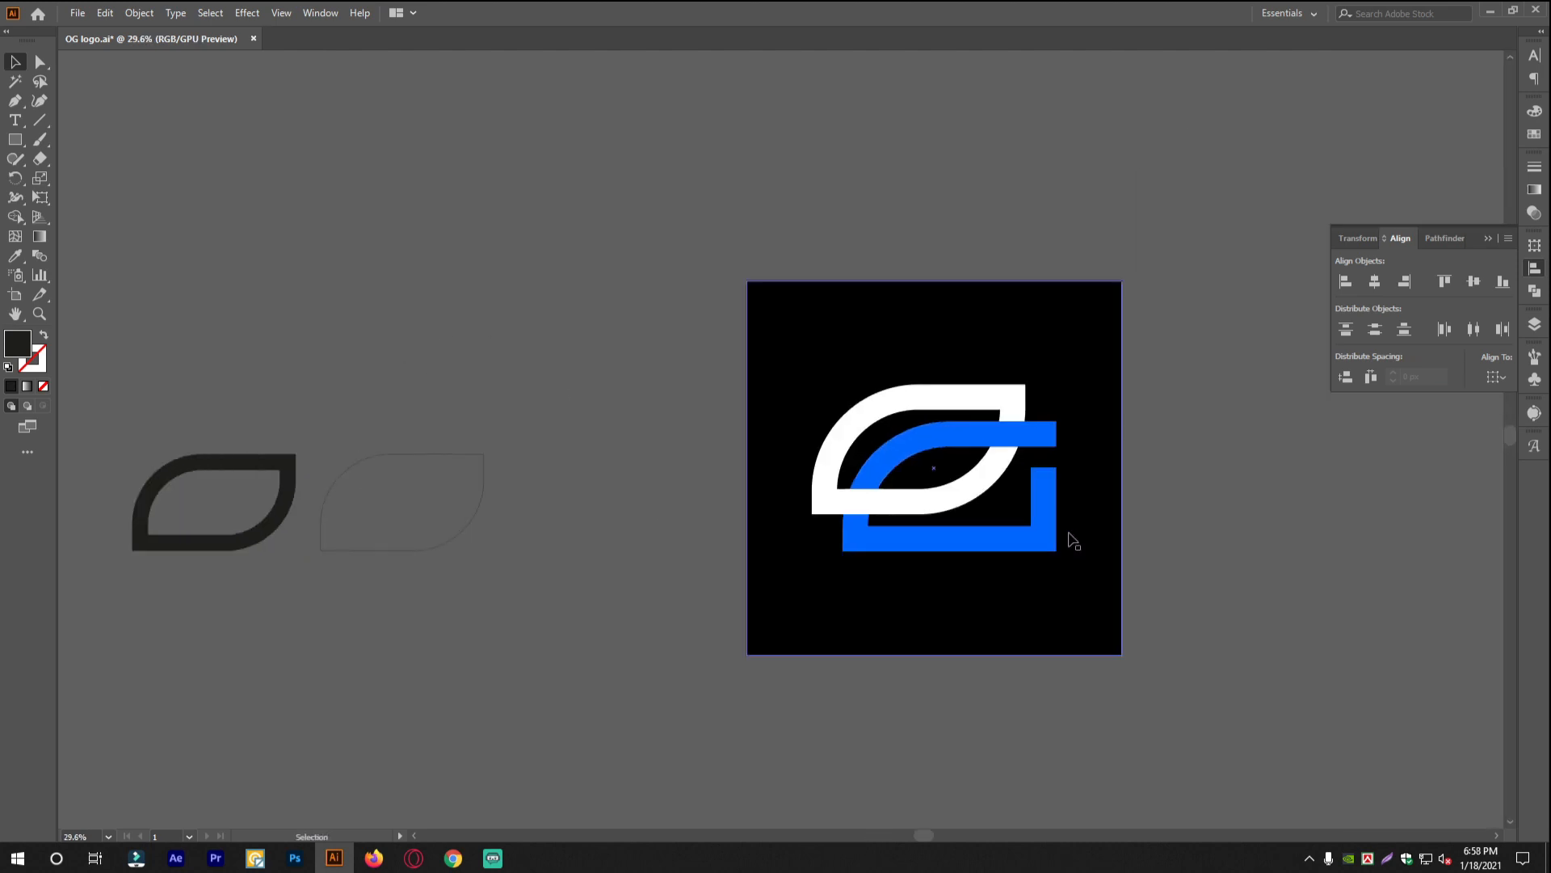
pyautogui.moveTo(496, 567); pyautogui.dragTo(608, 574)
pyautogui.moveTo(284, 341); pyautogui.dragTo(353, 388)
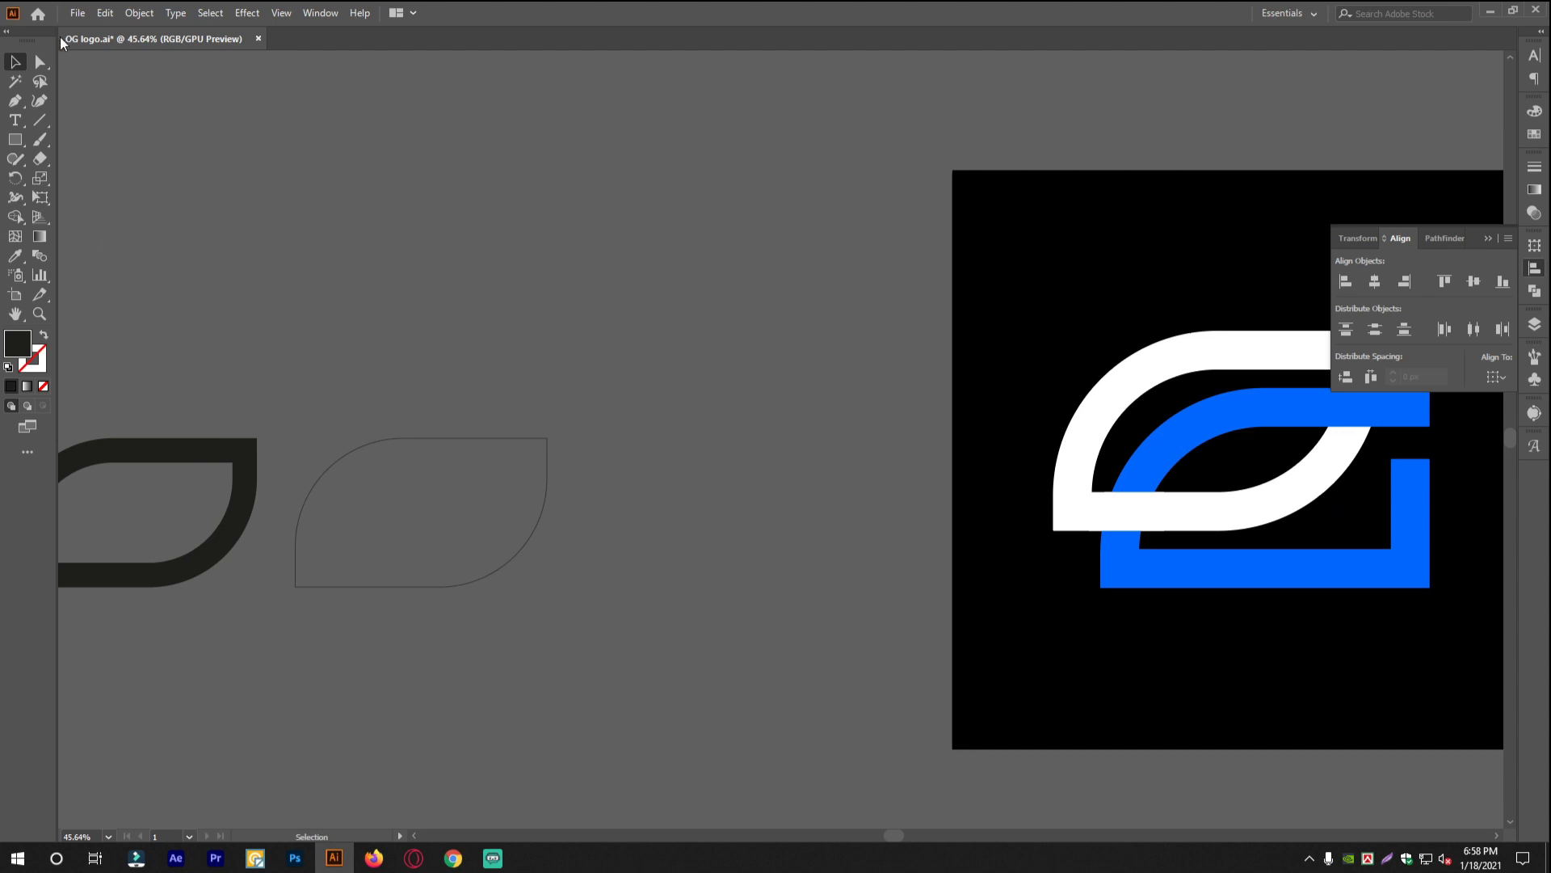
pyautogui.click(530, 578)
pyautogui.moveTo(440, 474); pyautogui.dragTo(582, 638)
pyautogui.click(605, 624)
pyautogui.moveTo(438, 468); pyautogui.dragTo(508, 509)
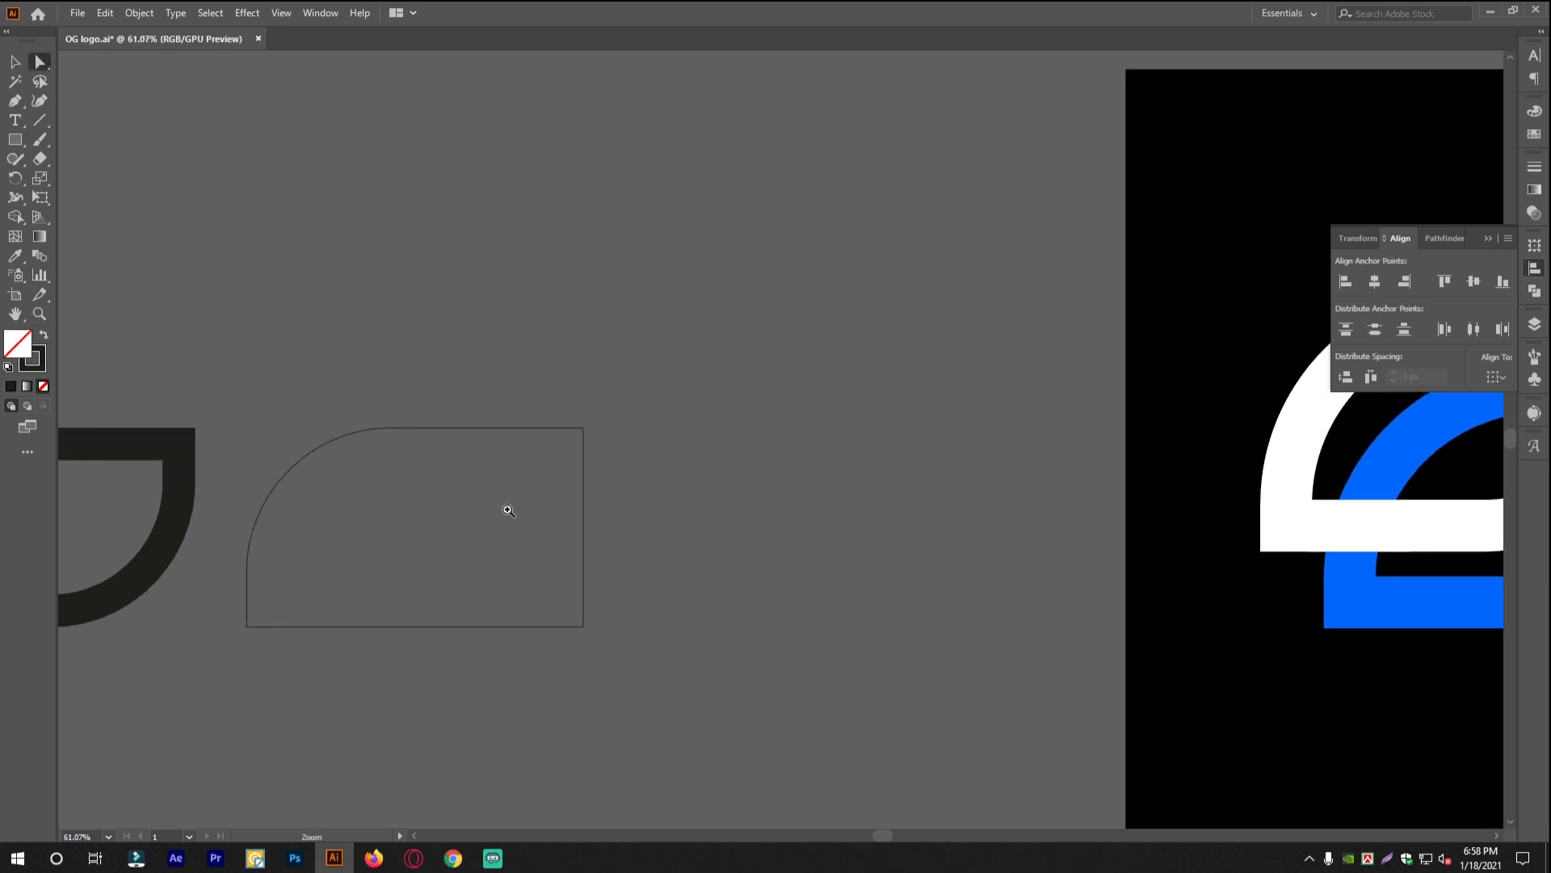
# Offset the second outline's path inward by -50 px.
pyautogui.click(15, 63)
pyautogui.moveTo(408, 526); pyautogui.dragTo(459, 521)
pyautogui.click(534, 547)
pyautogui.click(138, 15)
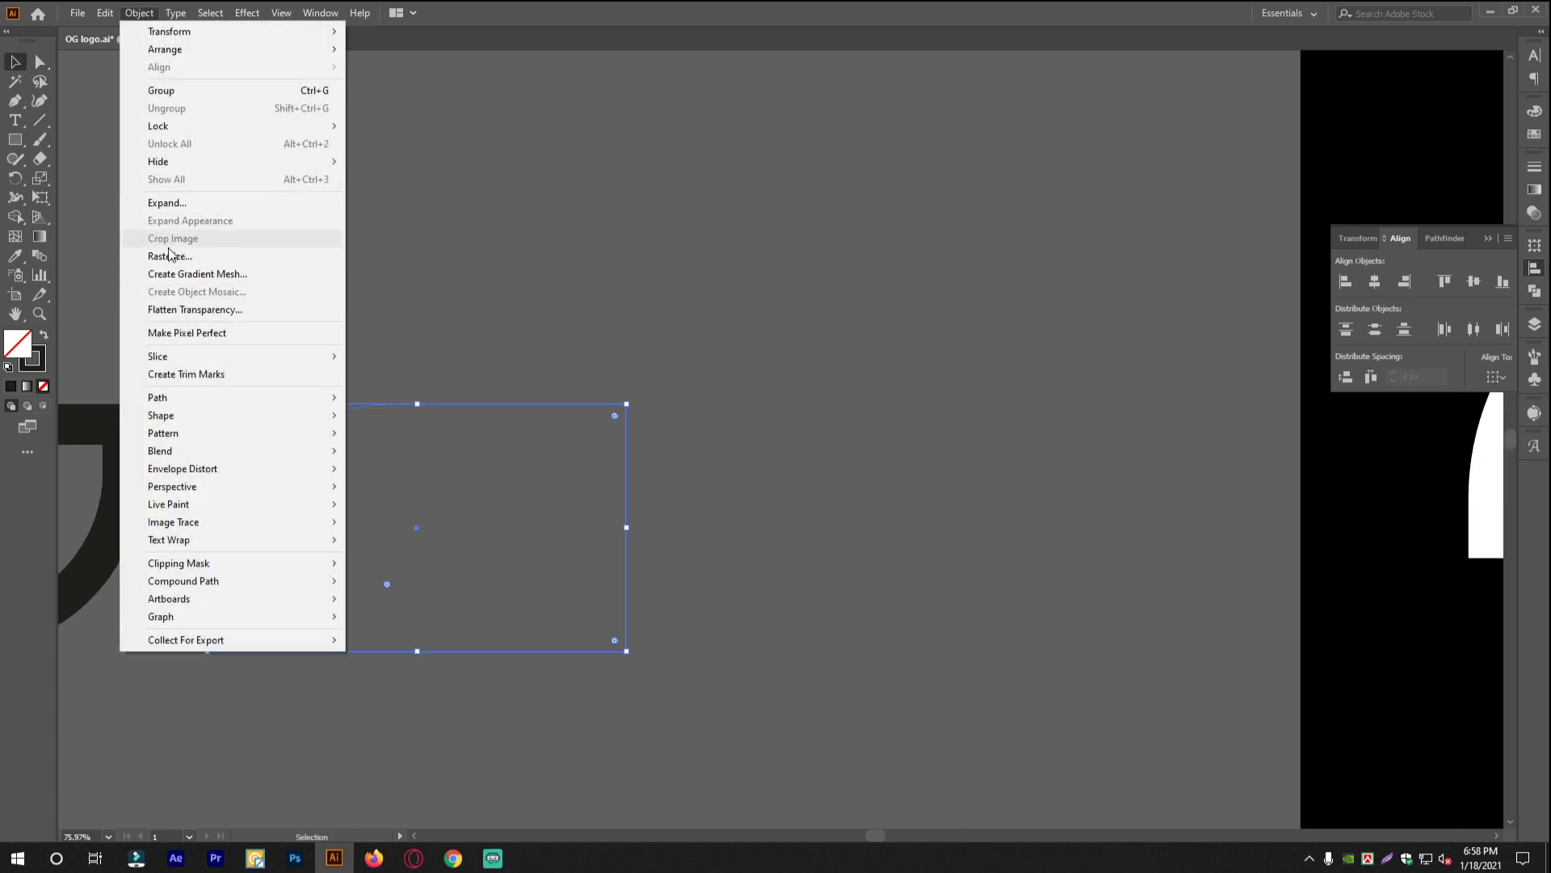
pyautogui.moveTo(172, 399)
pyautogui.click(400, 455)
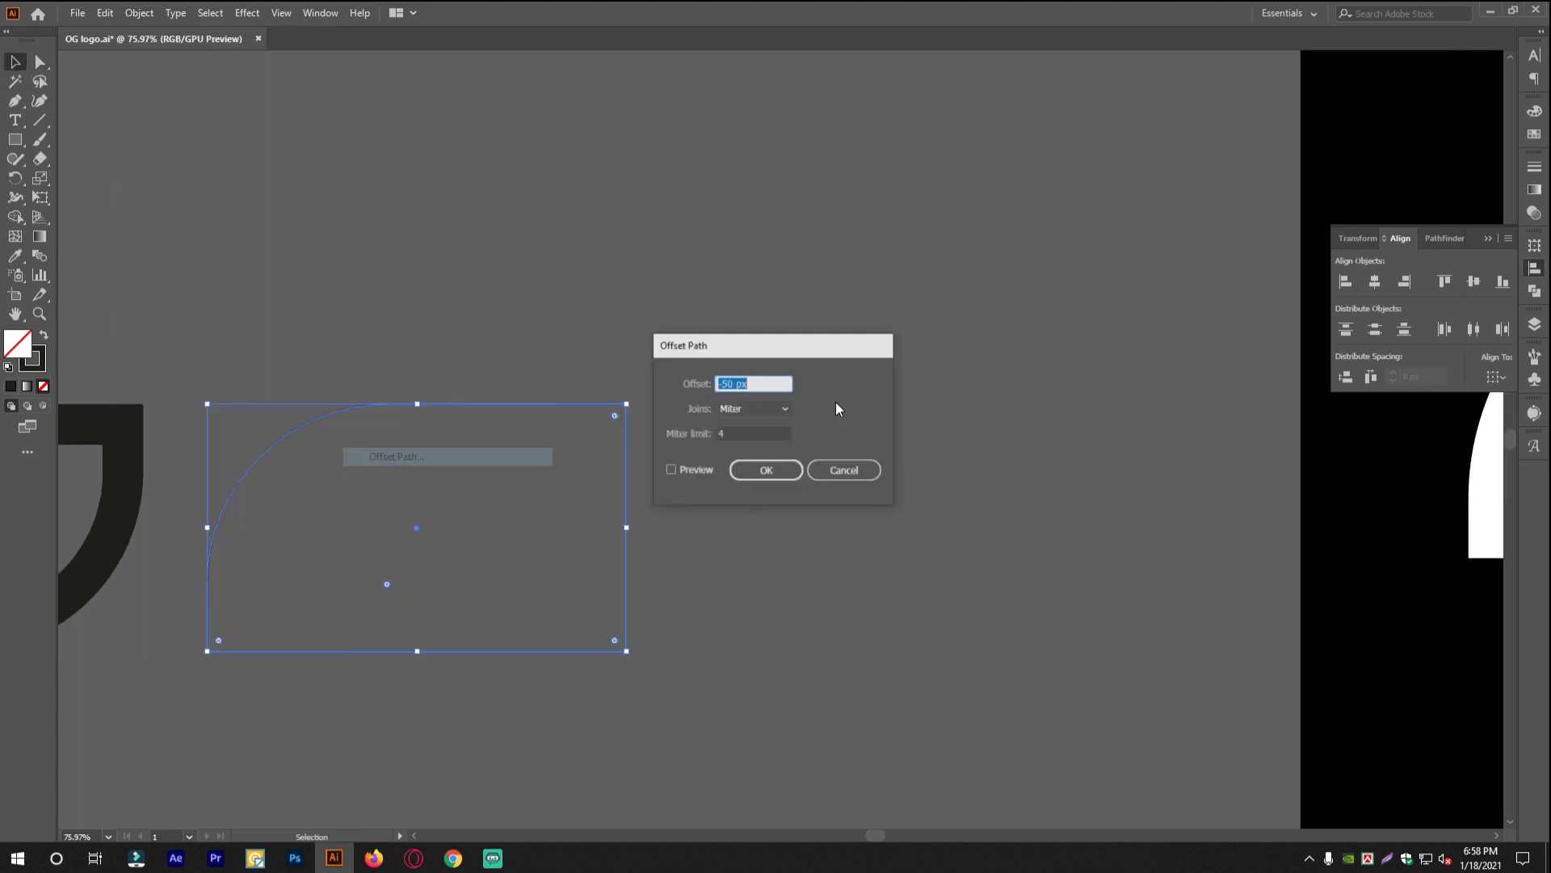
pyautogui.click(688, 471)
pyautogui.click(767, 472)
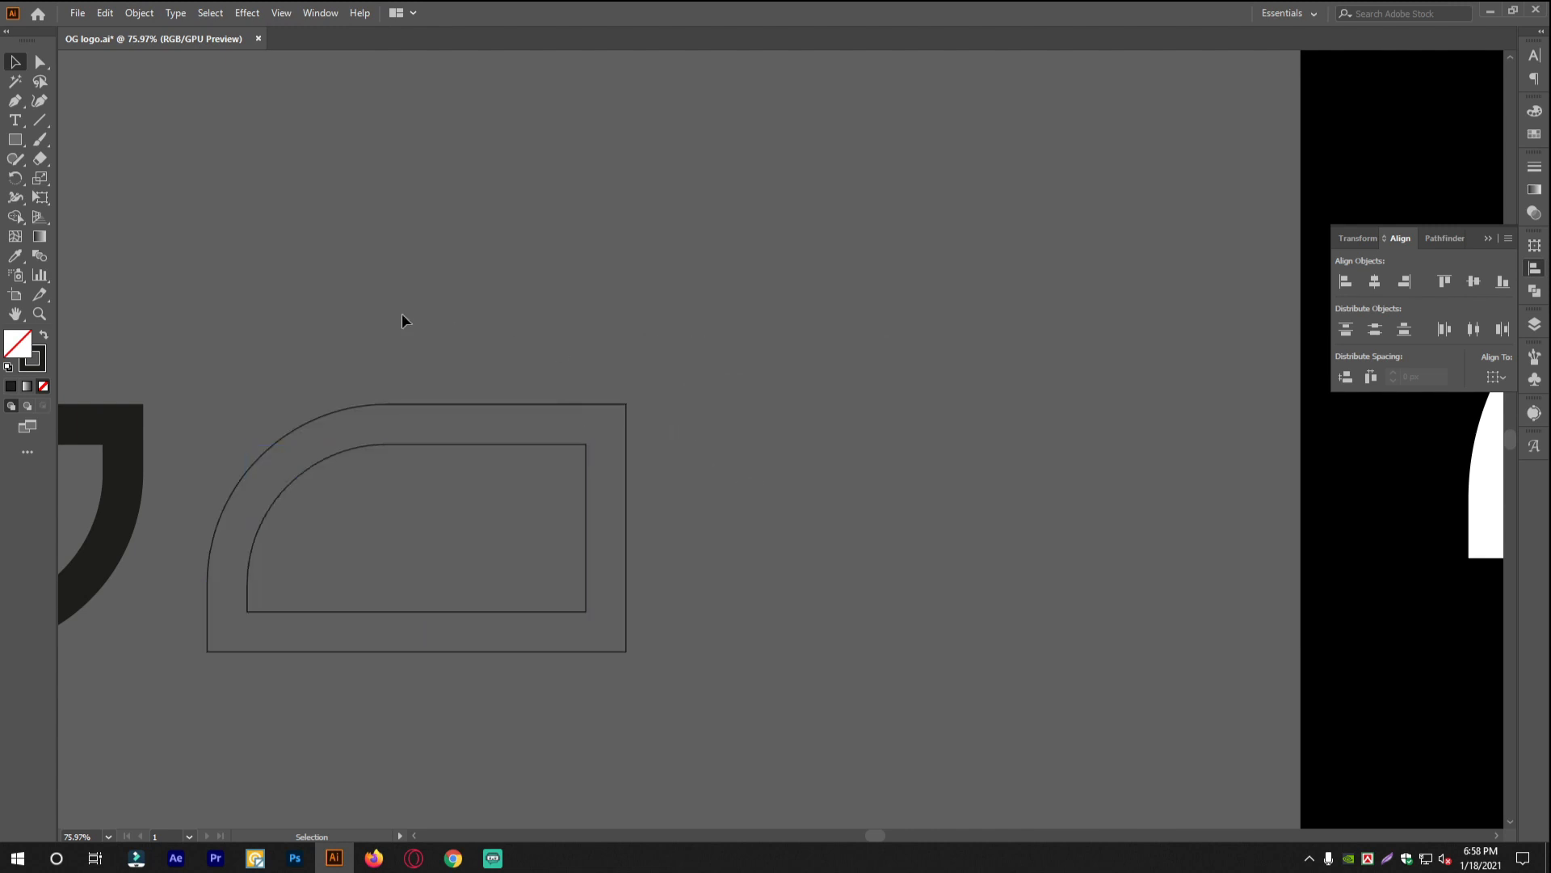
# Make a compound path from the second shape's outer and inner outlines and swap its fill and stroke.
pyautogui.rightClick(610, 223)
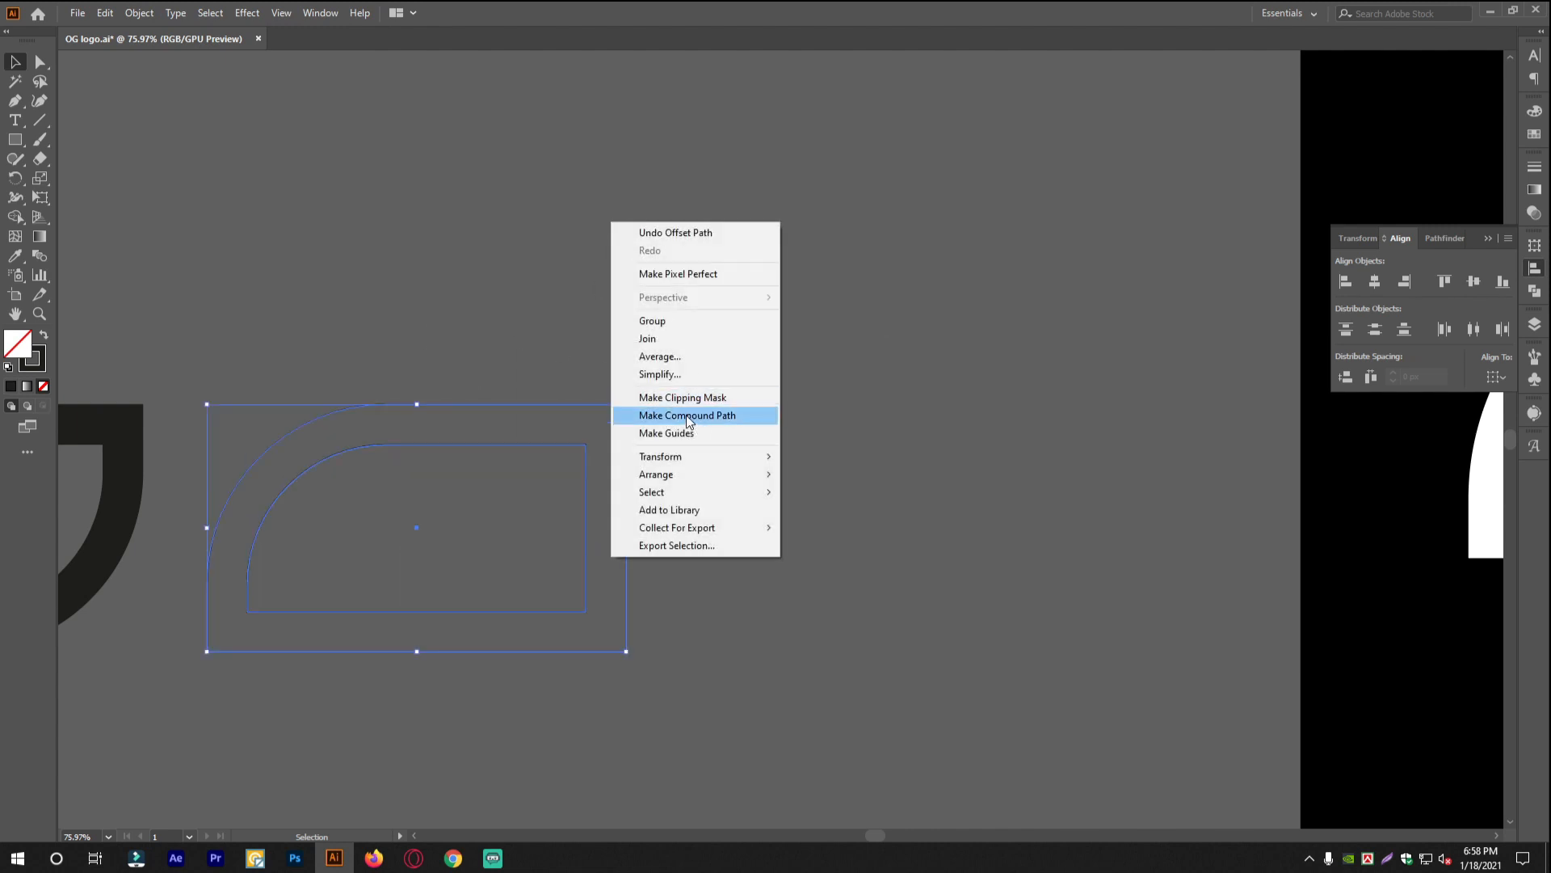
pyautogui.click(689, 420)
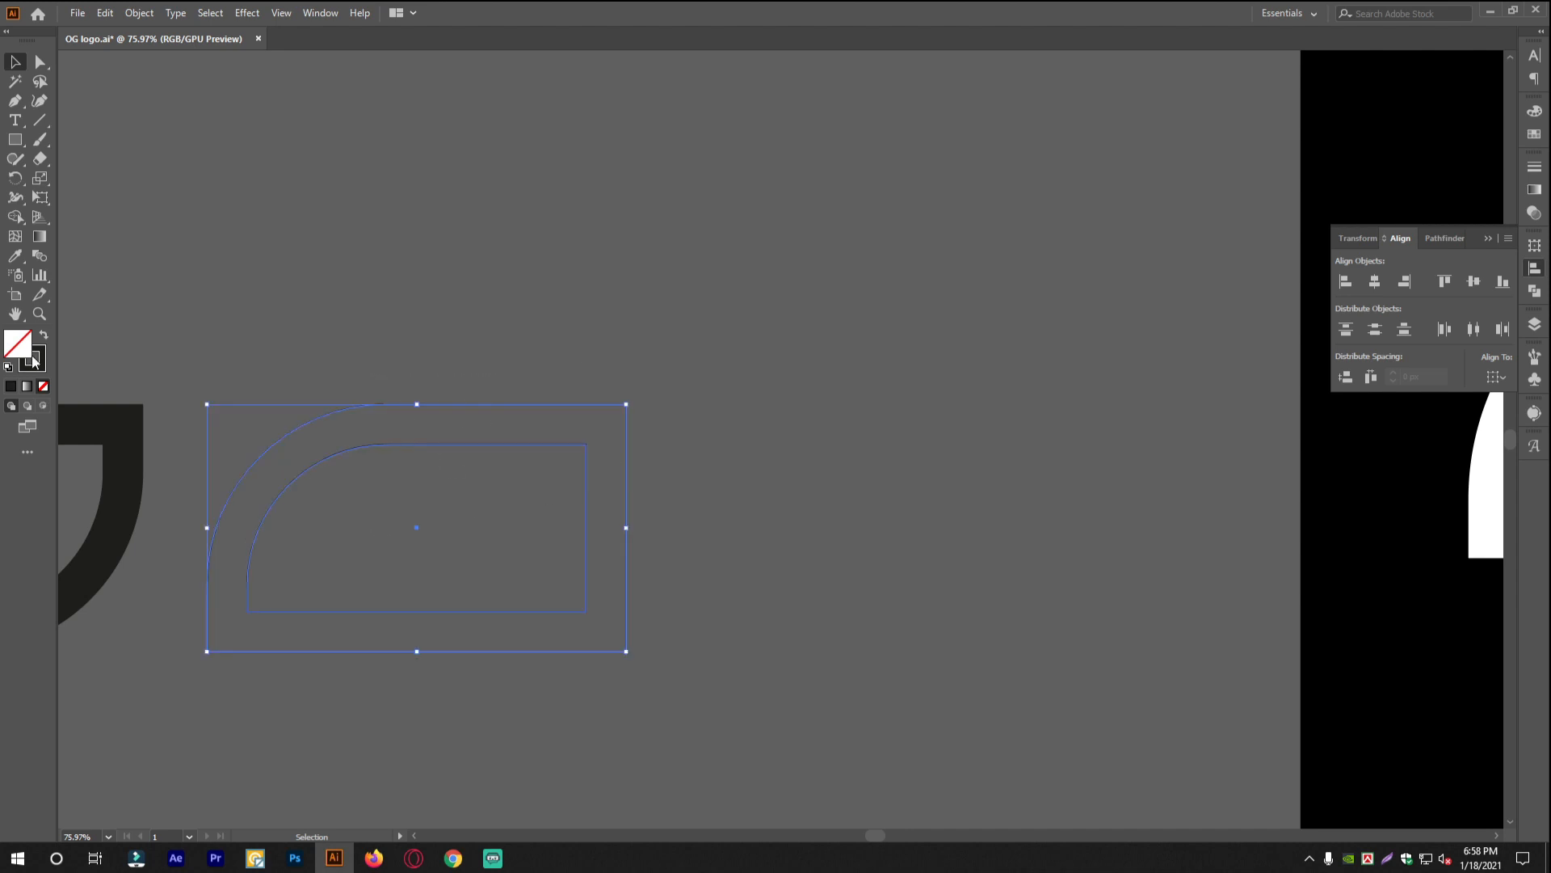
pyautogui.click(46, 337)
pyautogui.click(565, 281)
# Position the leaf ring and the square-cornered ring so they overlap, with the square-cornered one offset down and to the right.
pyautogui.moveTo(564, 487); pyautogui.dragTo(496, 477)
pyautogui.moveTo(360, 498)
pyautogui.mouseDown()
pyautogui.moveTo(191, 469)
pyautogui.moveTo(340, 496)
pyautogui.moveTo(457, 467)
pyautogui.moveTo(242, 558)
pyautogui.moveTo(257, 525)
pyautogui.moveTo(453, 531)
pyautogui.moveTo(523, 511)
pyautogui.moveTo(603, 381)
pyautogui.moveTo(593, 447)
pyautogui.moveTo(682, 466)
pyautogui.mouseUp()
pyautogui.click(495, 524)
# Cut a gap in the square-cornered ring's right side just below its upper bar by subtracting a small overlapping rectangle with Minus Front.
pyautogui.click(14, 139)
pyautogui.moveTo(452, 423); pyautogui.dragTo(549, 396)
pyautogui.click(15, 62)
pyautogui.click(927, 491)
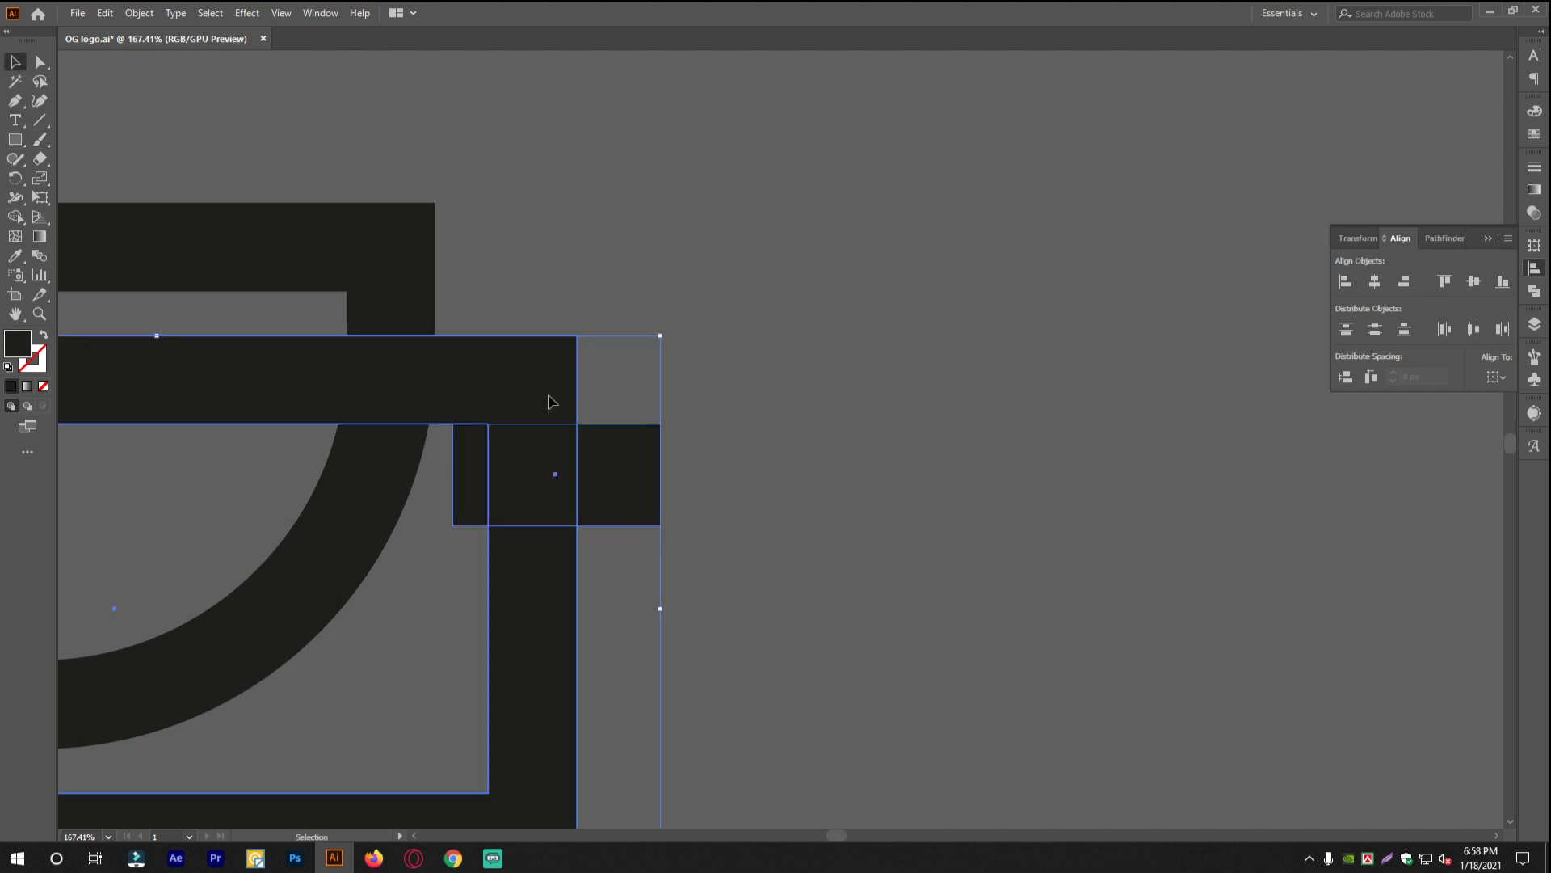
pyautogui.click(1532, 293)
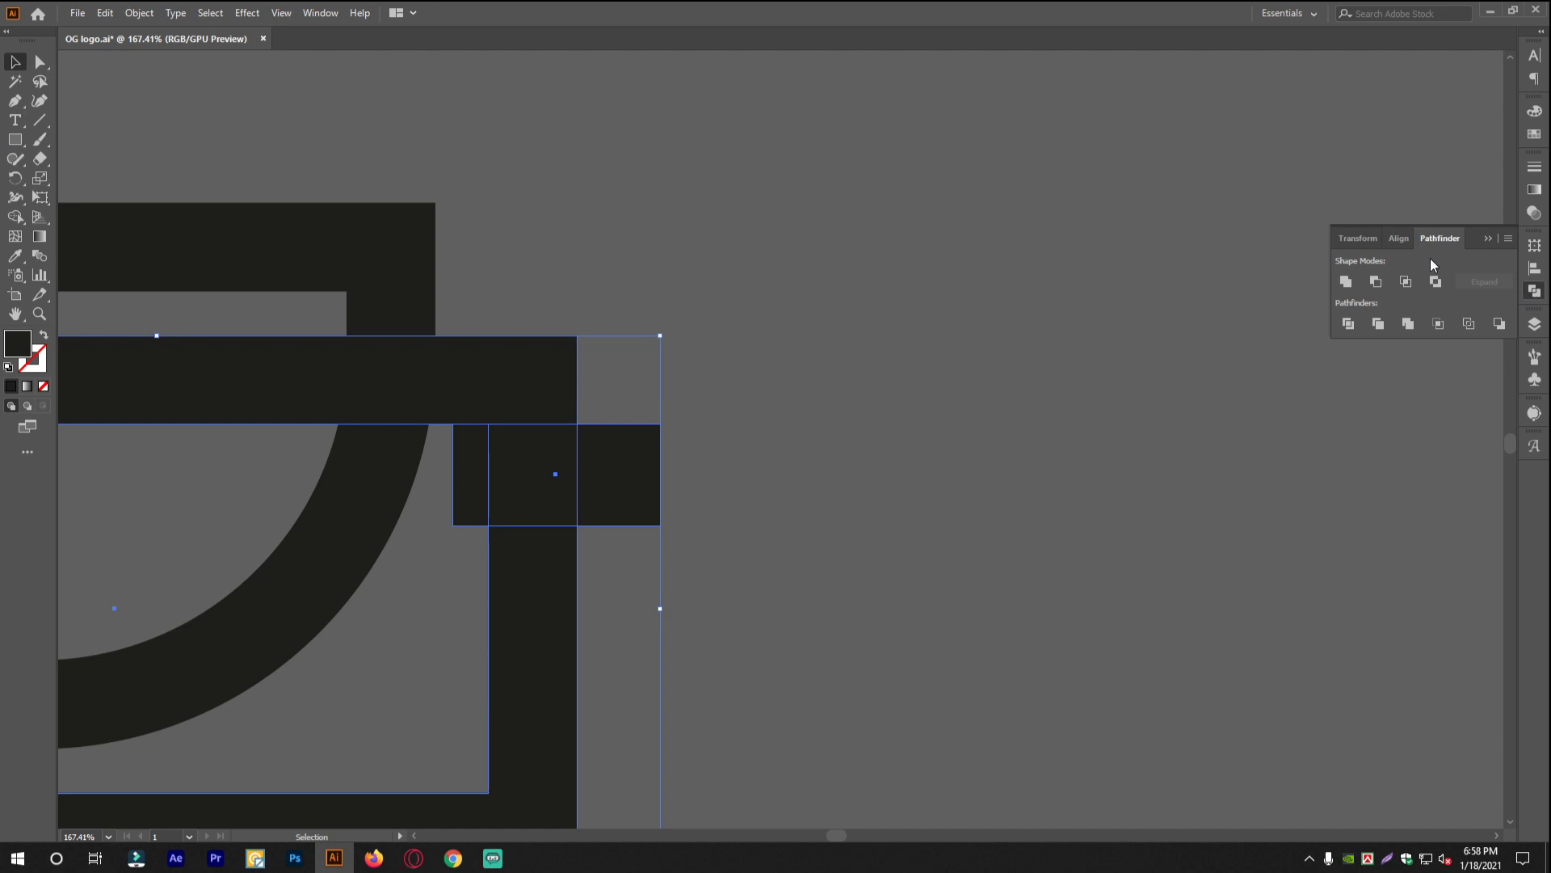
pyautogui.click(1376, 282)
pyautogui.click(829, 513)
pyautogui.scroll(-2, 566, 452)
pyautogui.scroll(-4, 566, 452)
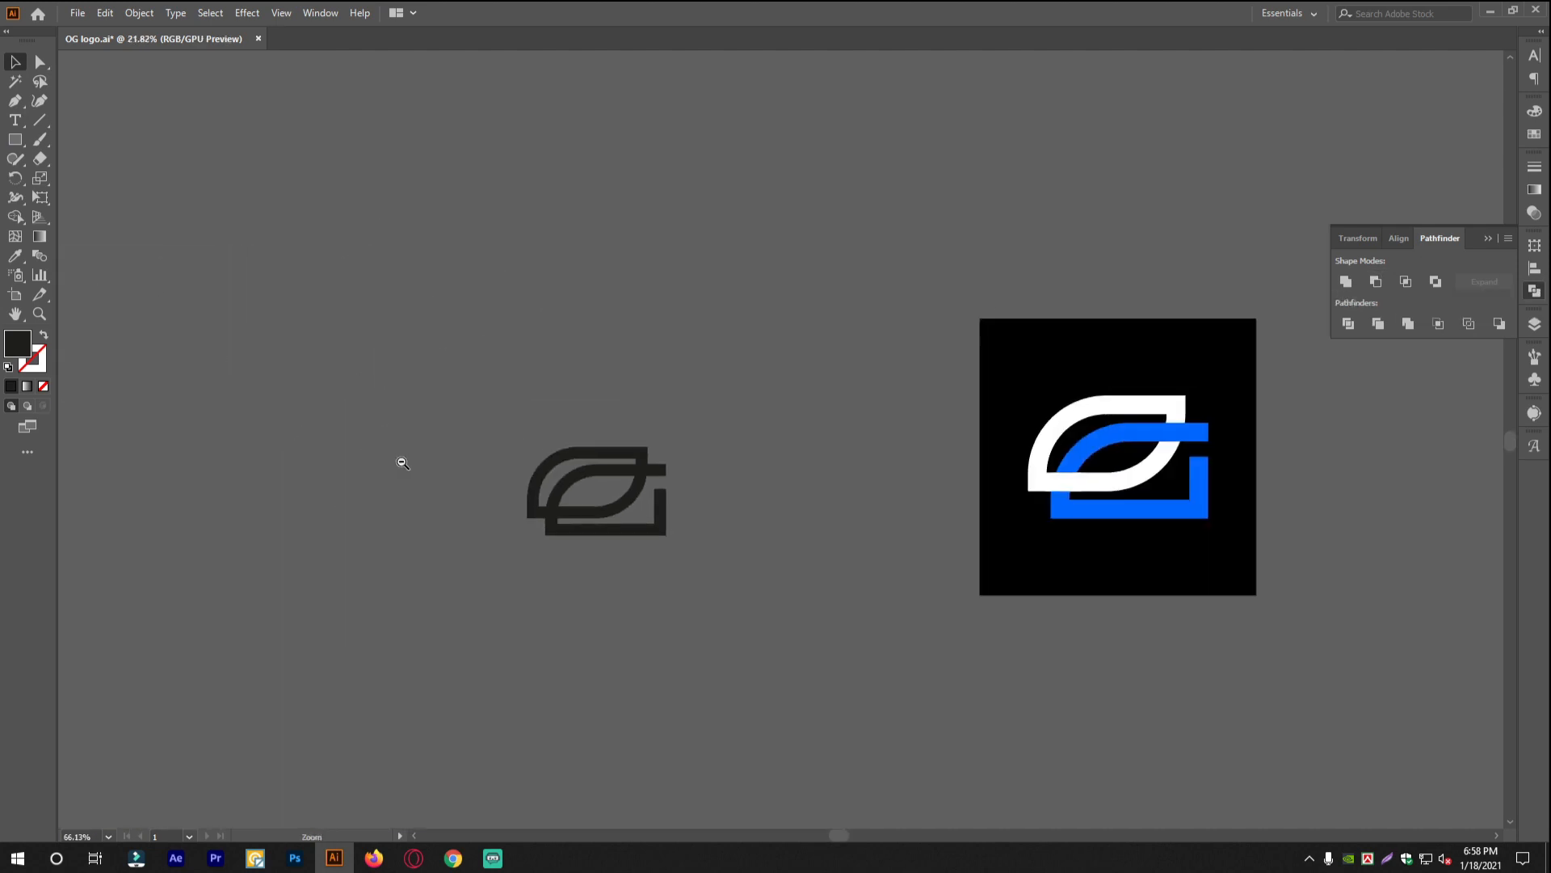
# Fill the cut G-shaped ring with the blue sampled from the reference logo.
pyautogui.scroll(3, 402, 457)
pyautogui.moveTo(655, 464)
pyautogui.mouseDown()
pyautogui.moveTo(558, 454)
pyautogui.moveTo(684, 462)
pyautogui.mouseUp()
pyautogui.moveTo(431, 479); pyautogui.dragTo(554, 454)
pyautogui.click(529, 439)
pyautogui.press('i')
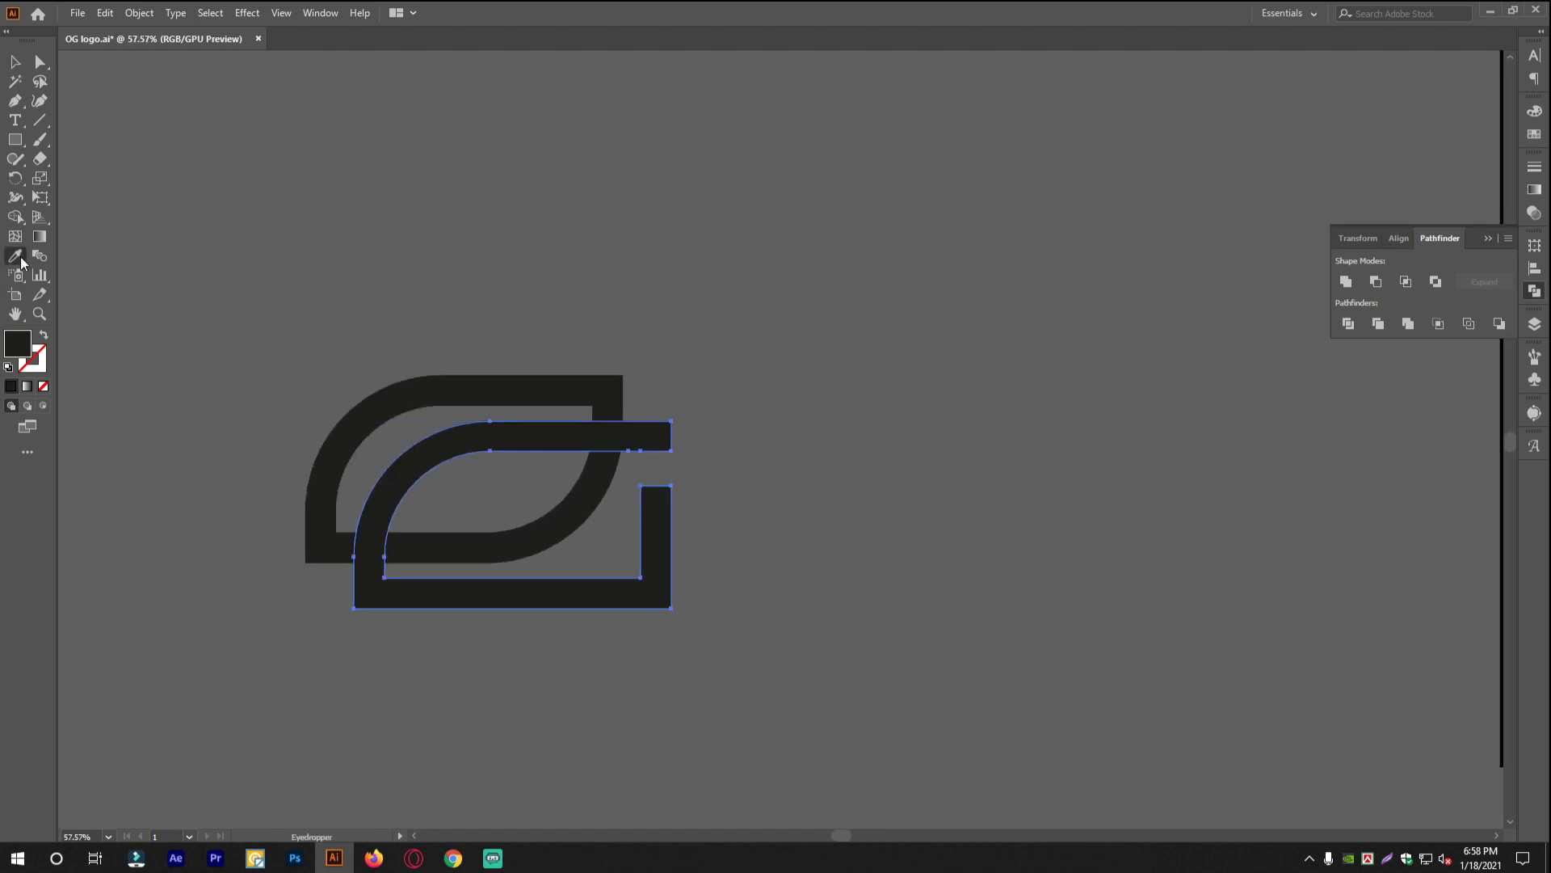
pyautogui.scroll(-2, 589, 439)
pyautogui.click(1332, 504)
pyautogui.press('v')
# Fill the leaf-shaped ring with the white sampled from the reference logo.
pyautogui.click(427, 411)
pyautogui.click(15, 257)
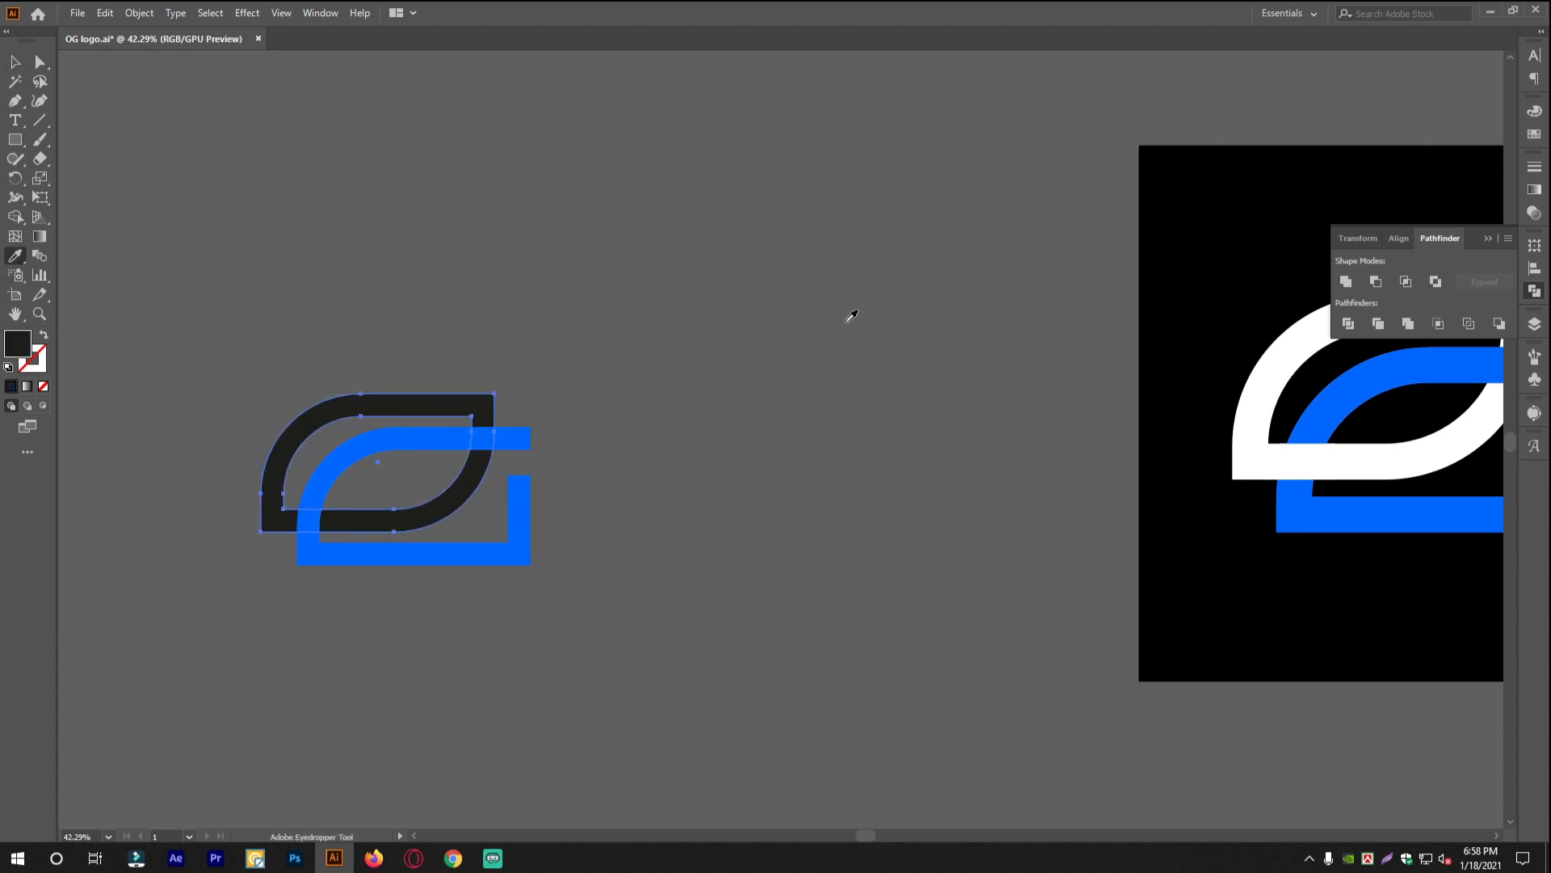
pyautogui.click(1298, 356)
pyautogui.press('v')
pyautogui.click(263, 398)
# Draw a closed white four-point patch with the Pen tool so the leaf's lower bar passes over the blue ring at their lower-left crossing.
pyautogui.click(18, 103)
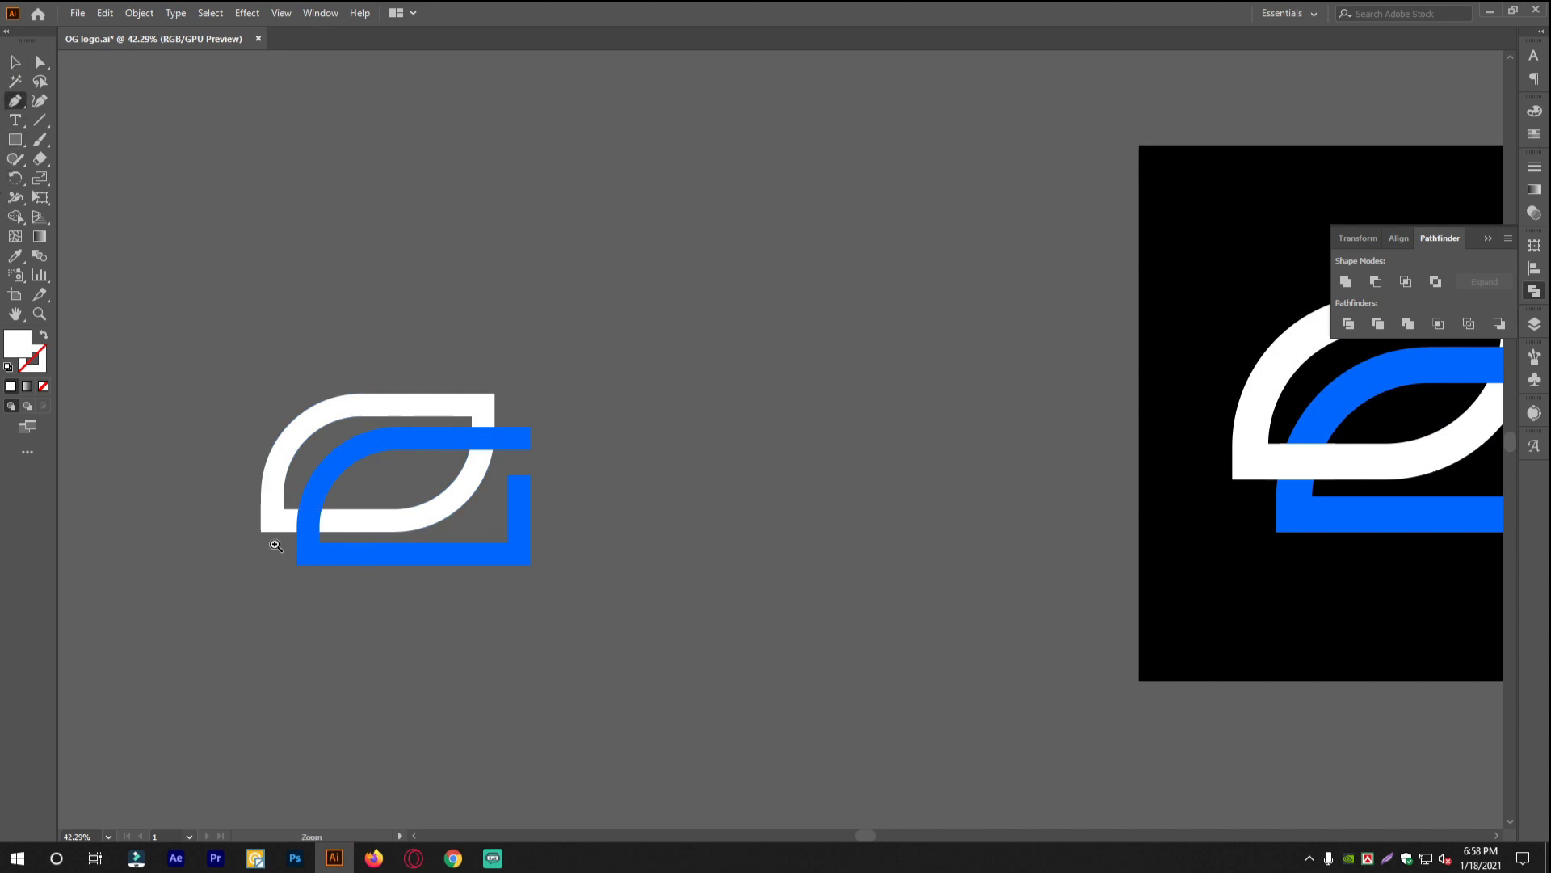
pyautogui.scroll(1, 274, 541)
pyautogui.hscroll(3, 295, 505)
pyautogui.scroll(-2, 622, 497)
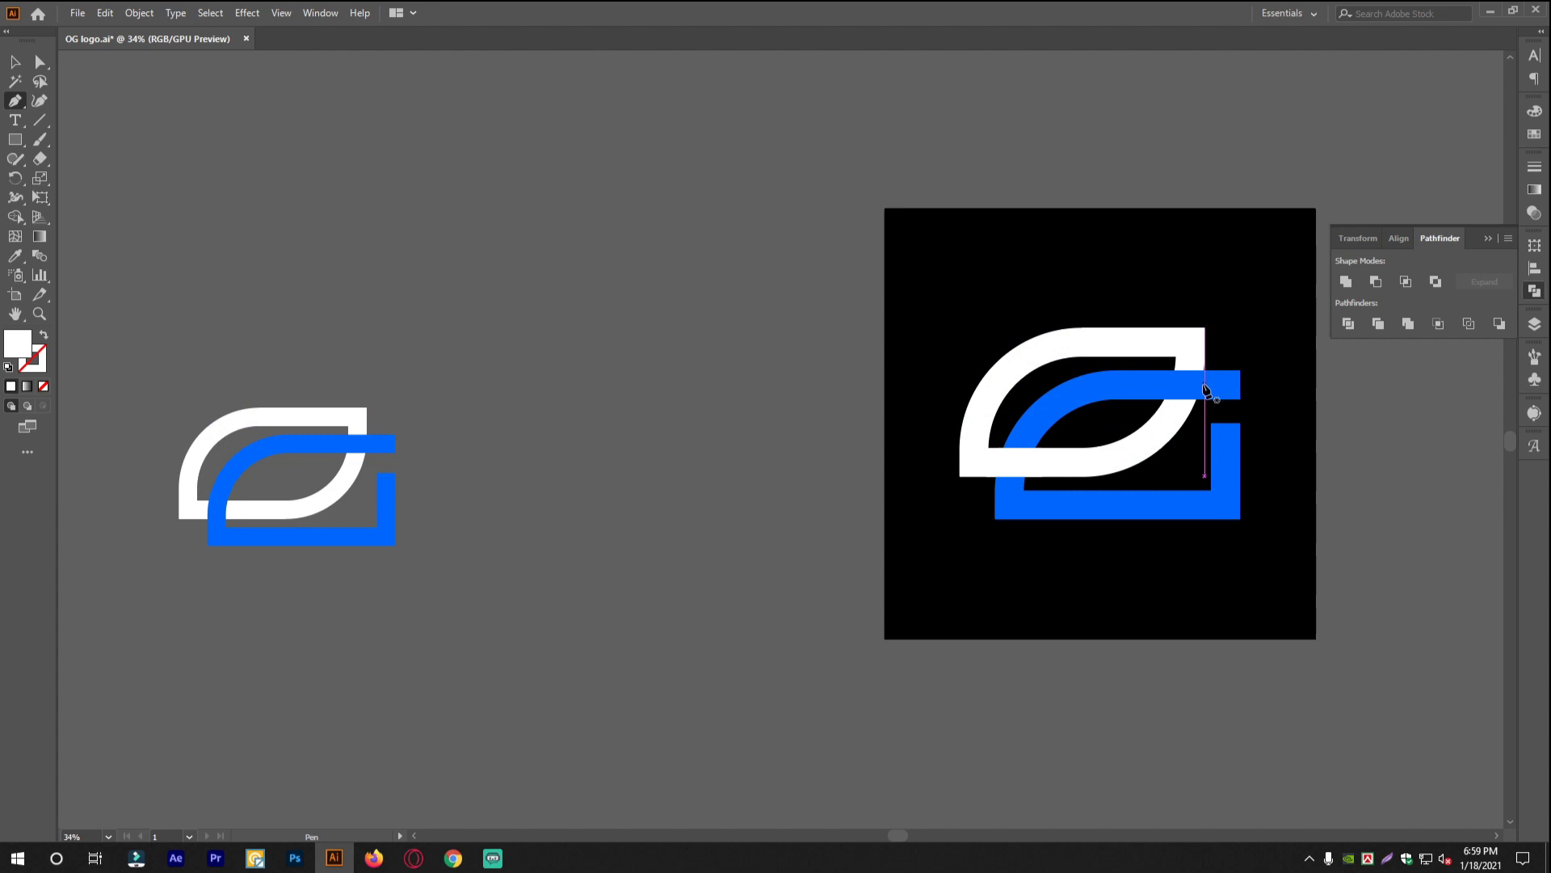
pyautogui.scroll(8, 416, 561)
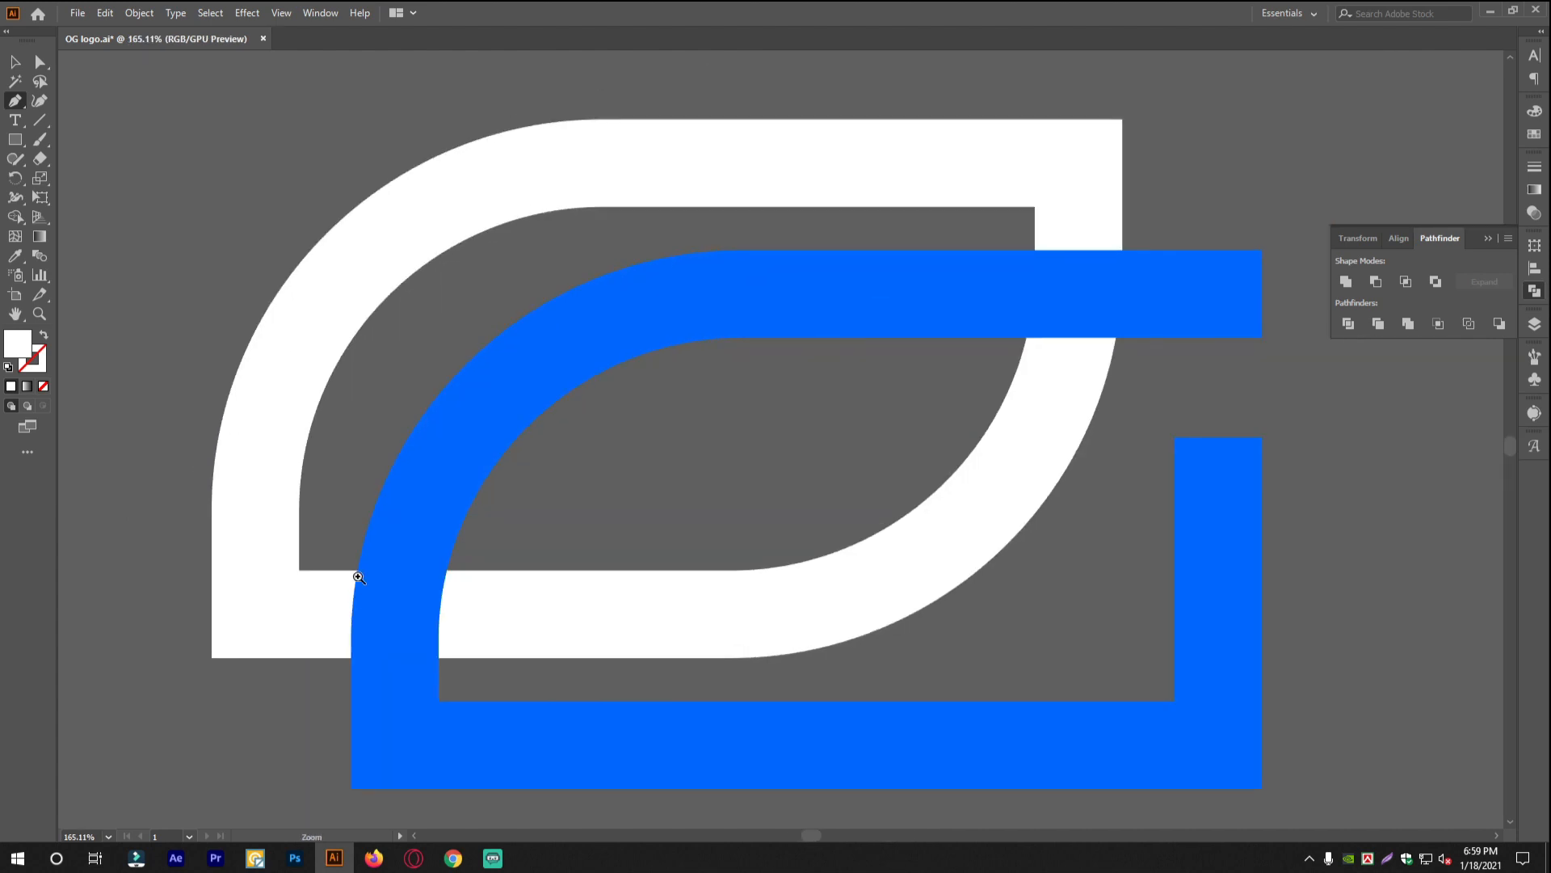
pyautogui.click(564, 569)
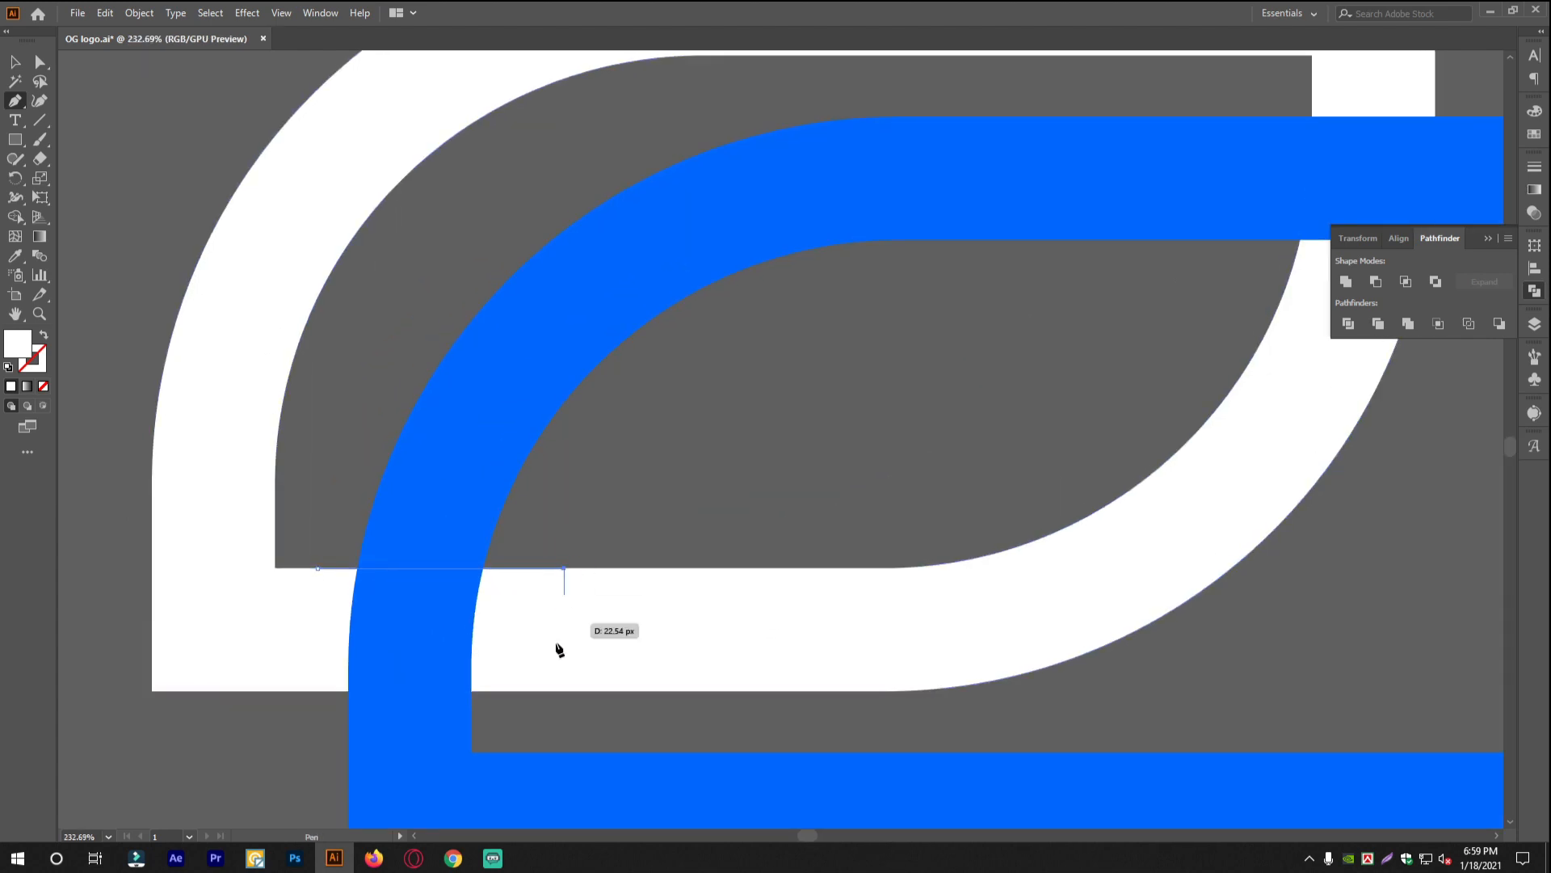
pyautogui.click(561, 691)
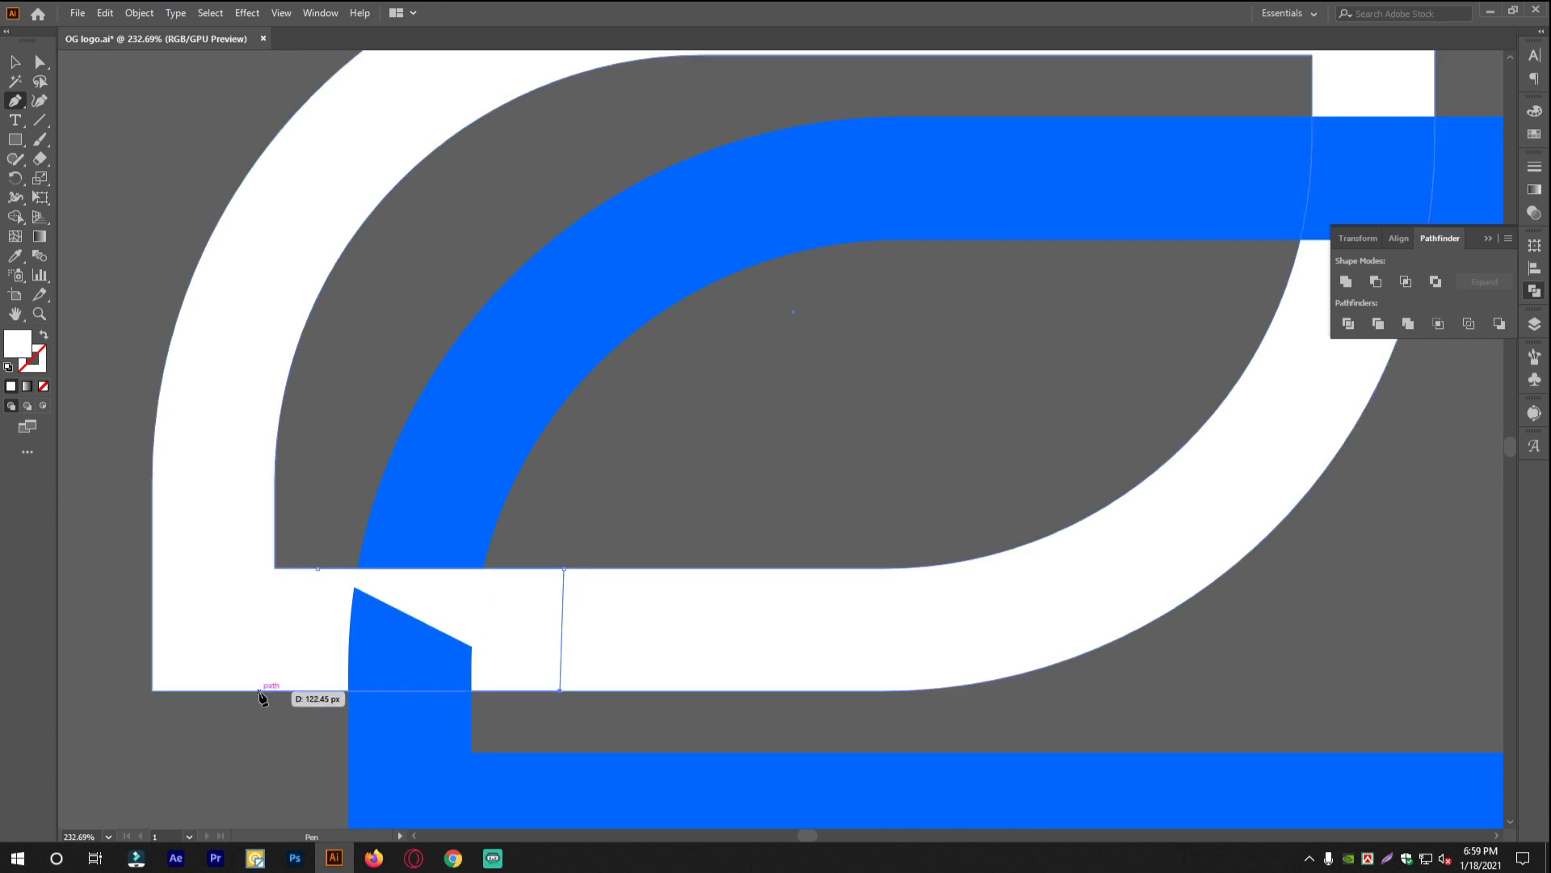
pyautogui.click(259, 690)
pyautogui.click(317, 570)
pyautogui.click(15, 62)
pyautogui.click(464, 300)
# Place a copy of the reference's black square behind the recreated logo and lock it.
pyautogui.moveTo(765, 413); pyautogui.dragTo(727, 410)
pyautogui.moveTo(985, 405); pyautogui.dragTo(359, 412)
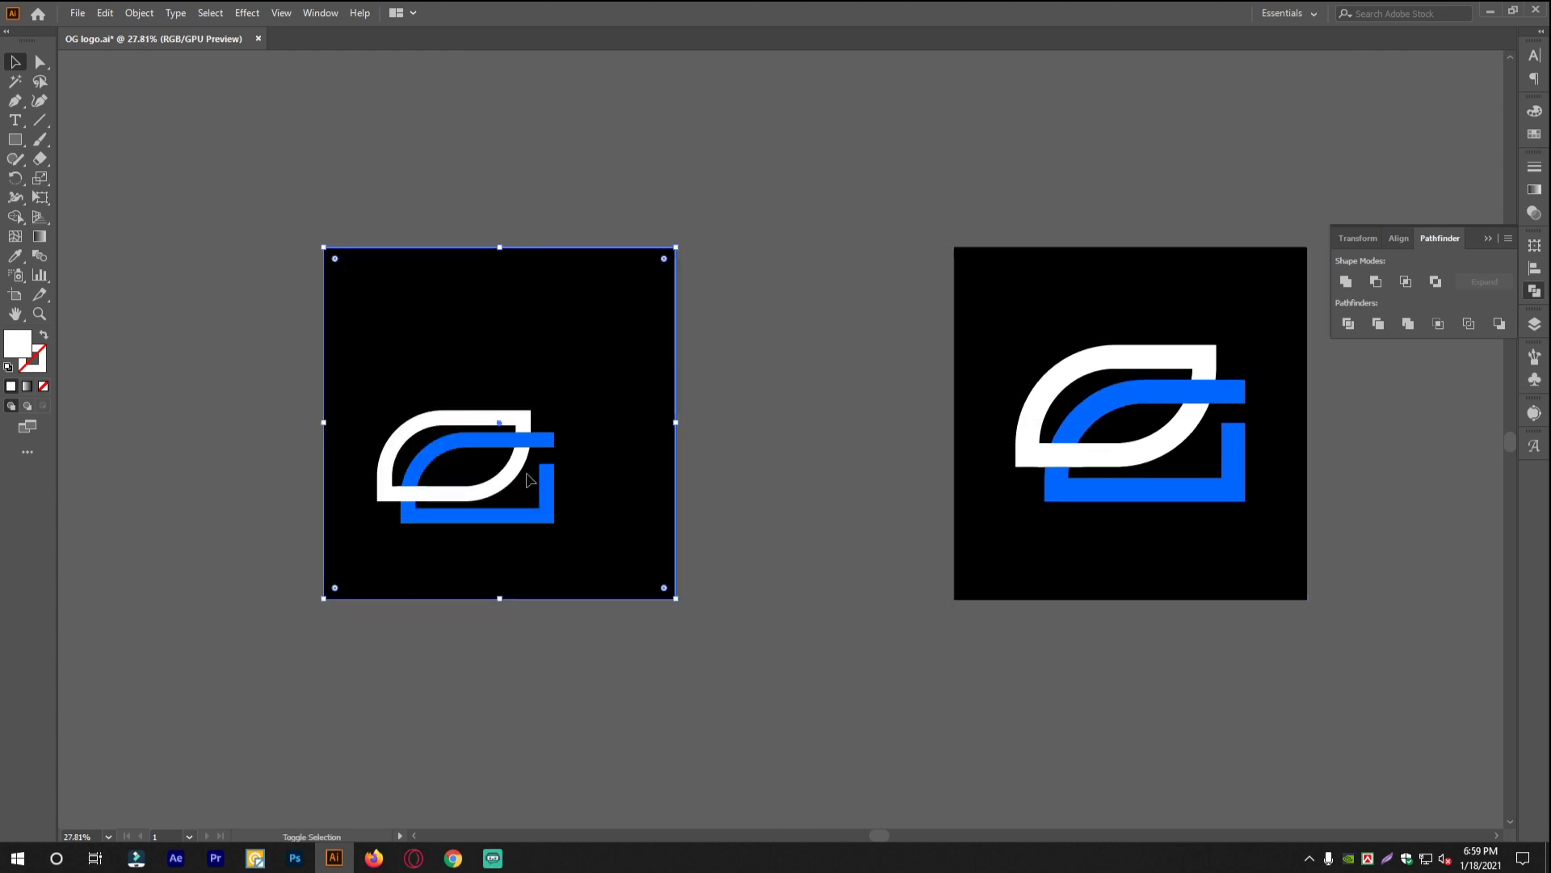
pyautogui.hotkey('ctrl', '2')
# Select all parts of the recreated logo without the background and adjust its placement on the black square.
pyautogui.moveTo(417, 536); pyautogui.dragTo(520, 540)
pyautogui.moveTo(945, 624); pyautogui.dragTo(247, 214)
pyautogui.keyDown('shift'); pyautogui.click(619, 234); pyautogui.keyUp('shift')
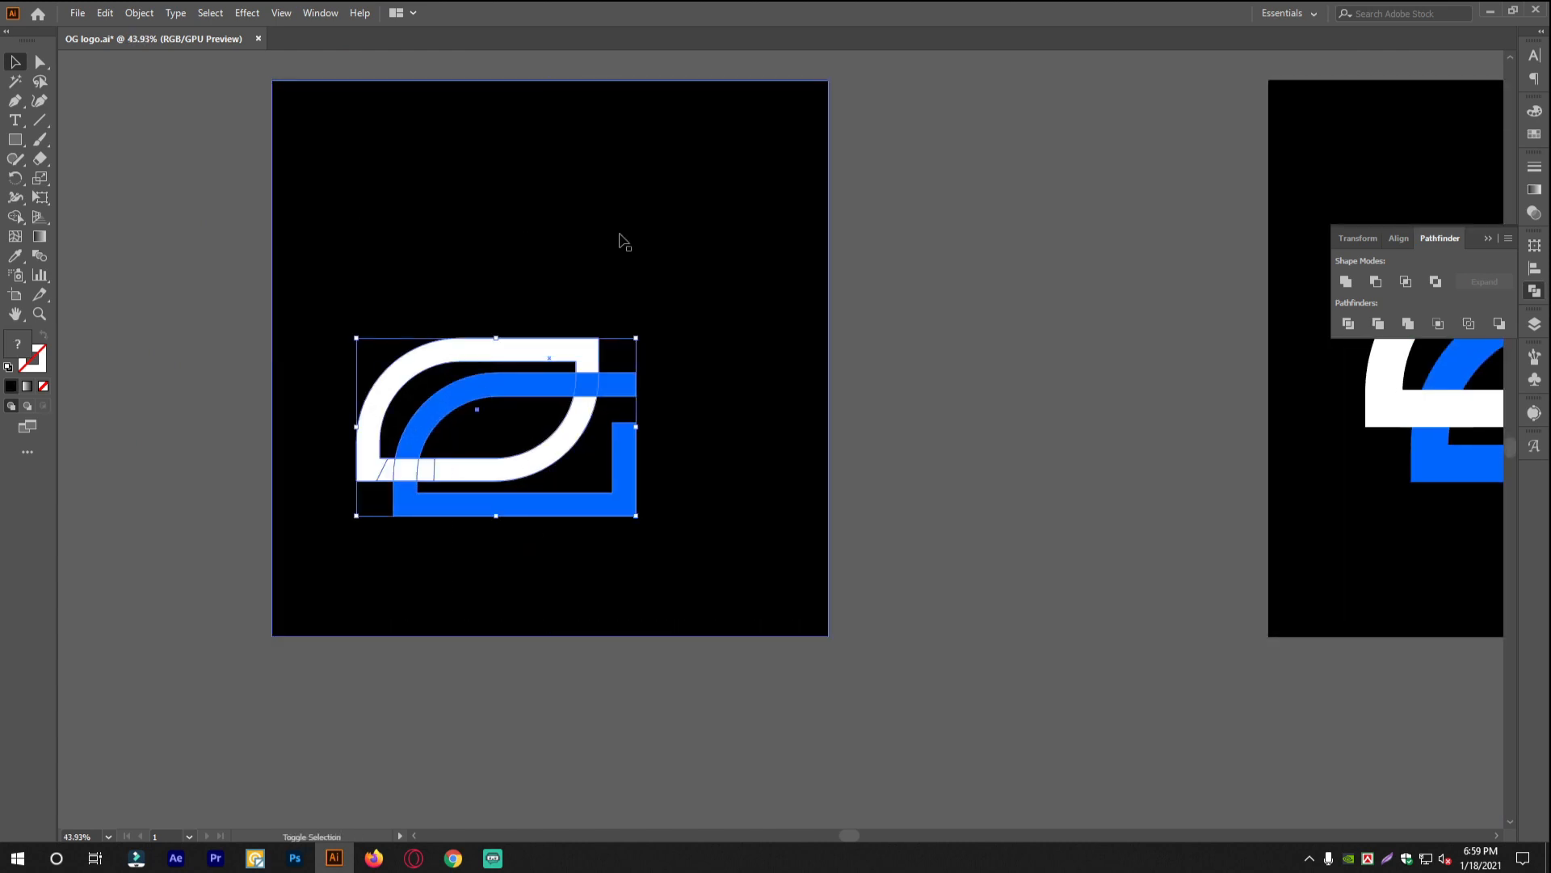
pyautogui.moveTo(643, 368); pyautogui.dragTo(647, 328)
pyautogui.scroll(-3, 659, 351)
pyautogui.scroll(-2, 660, 352)
# Switch to the Udemy logo design course page in Chrome.
pyautogui.click(452, 858)
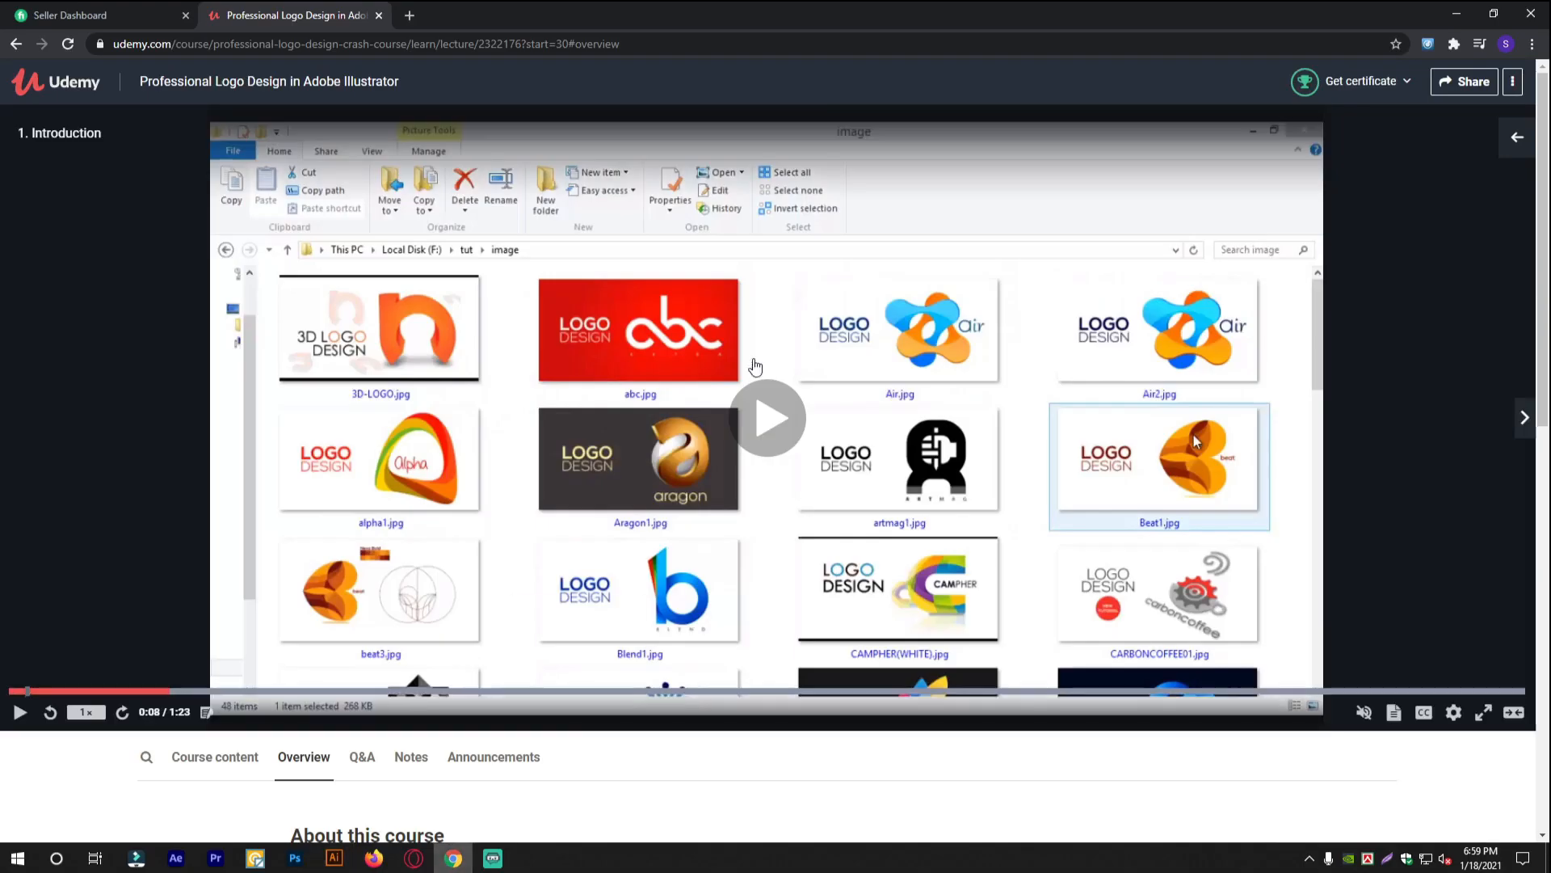